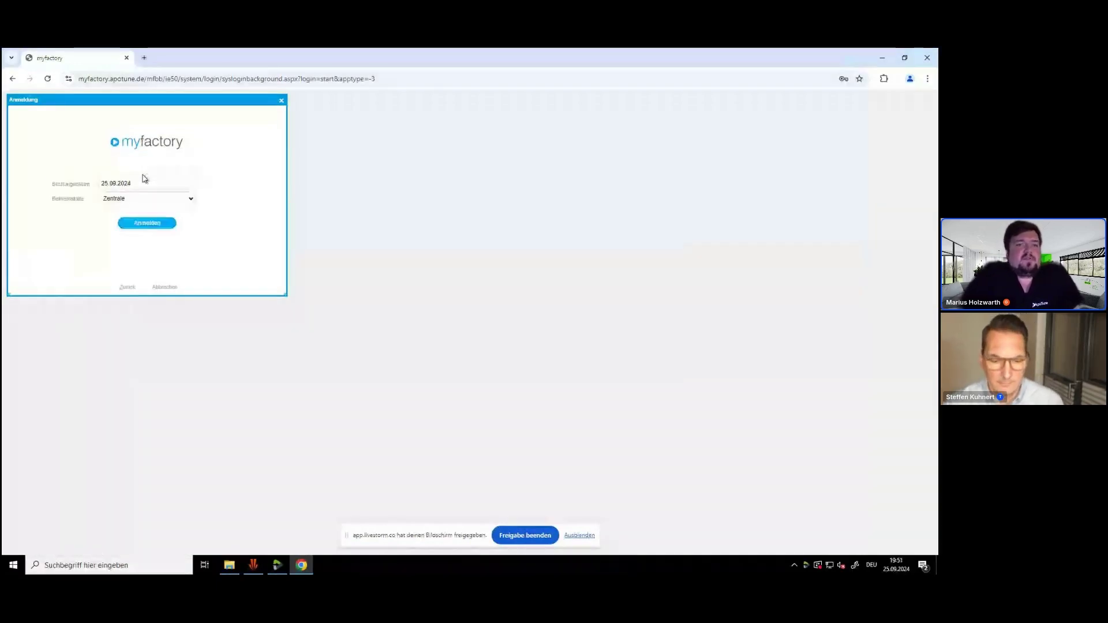
Complete the login for the Zentrale site and export the Supportfälle list on the start page as CSV.
{"action": "left_click", "coordinate": [146, 223]}
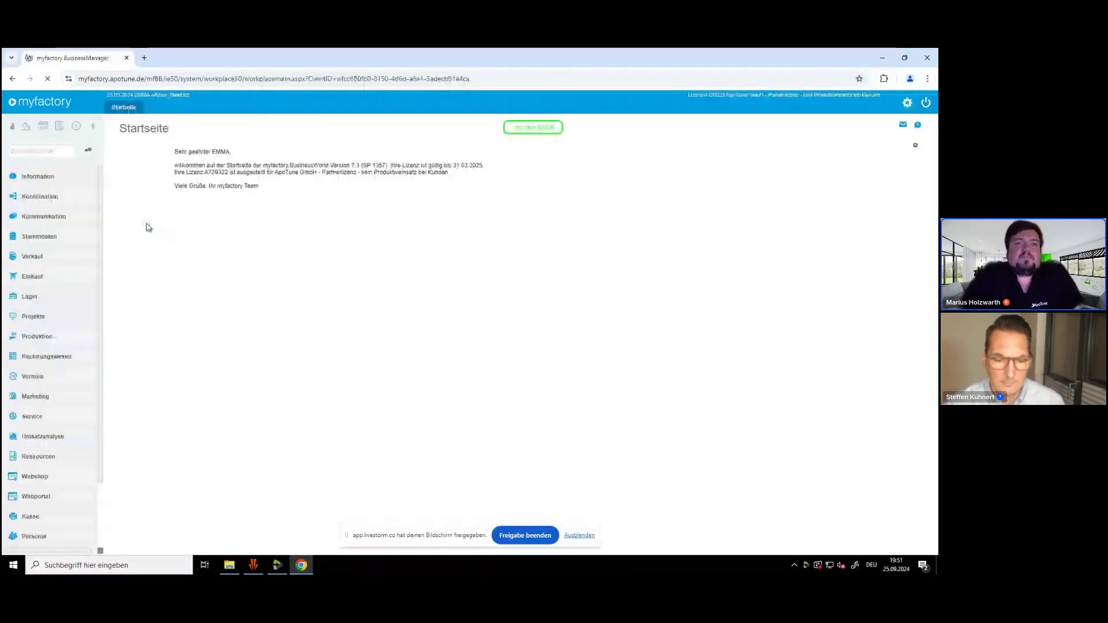
{"action": "left_click", "coordinate": [912, 257]}
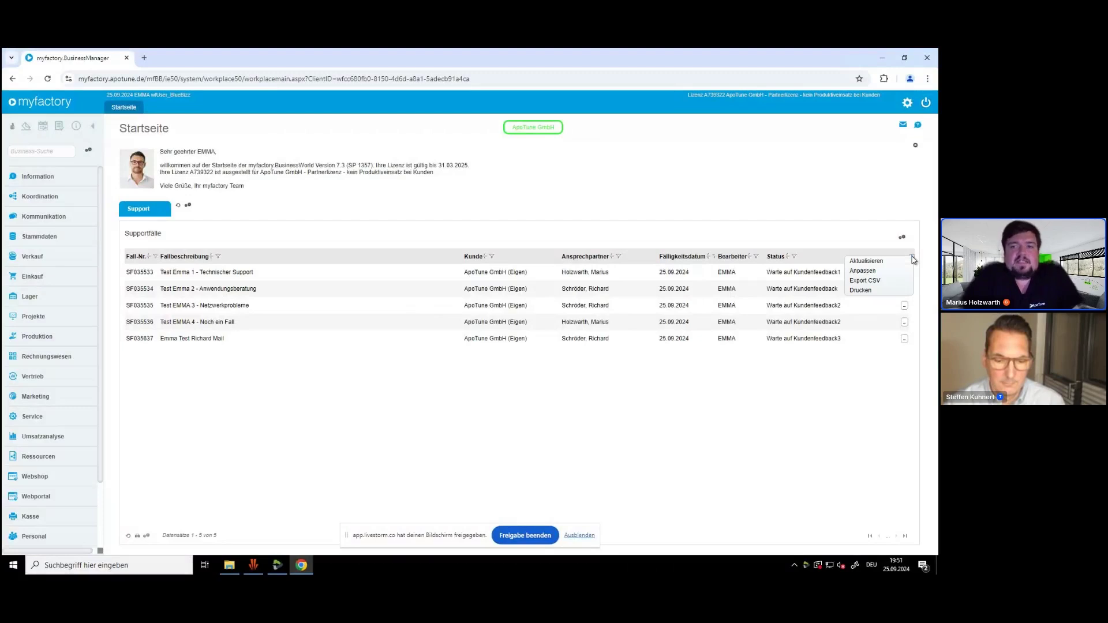
{"action": "left_click", "coordinate": [865, 281]}
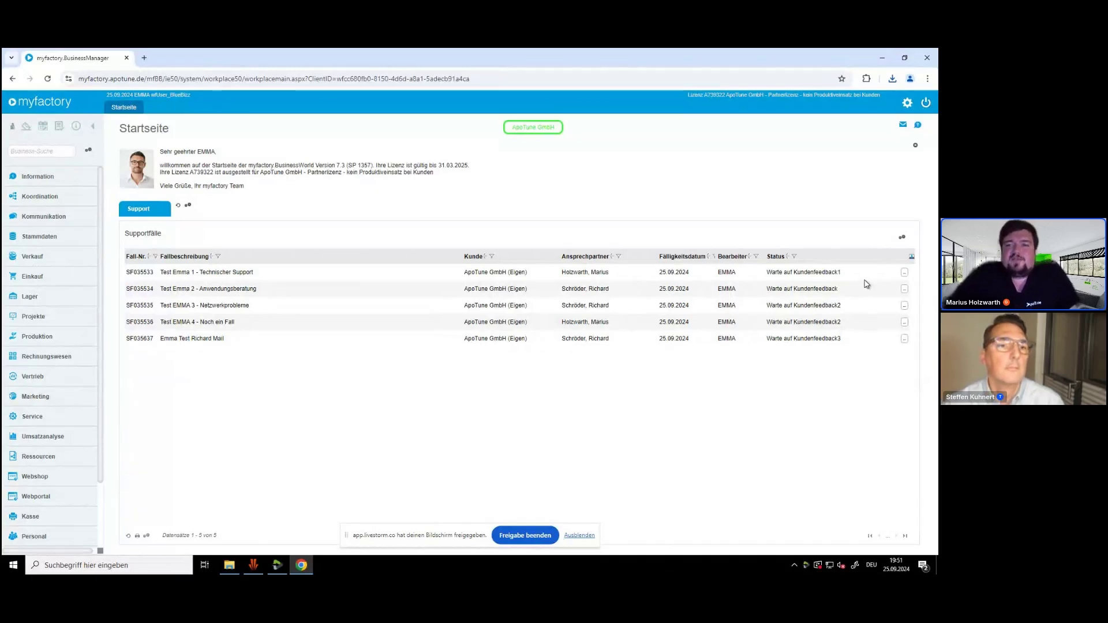
Open the support case "Test Emma 1 - Technischer Support" and send its contact a reminder e-mail from a new action.
{"action": "double_click", "coordinate": [140, 273]}
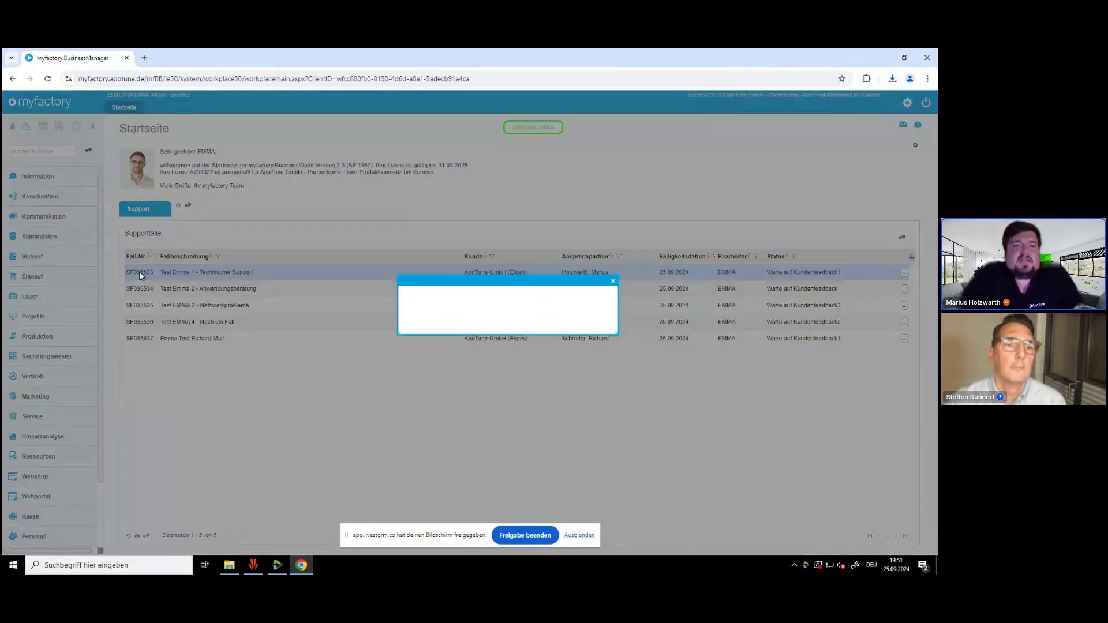
{"action": "left_click", "coordinate": [209, 148]}
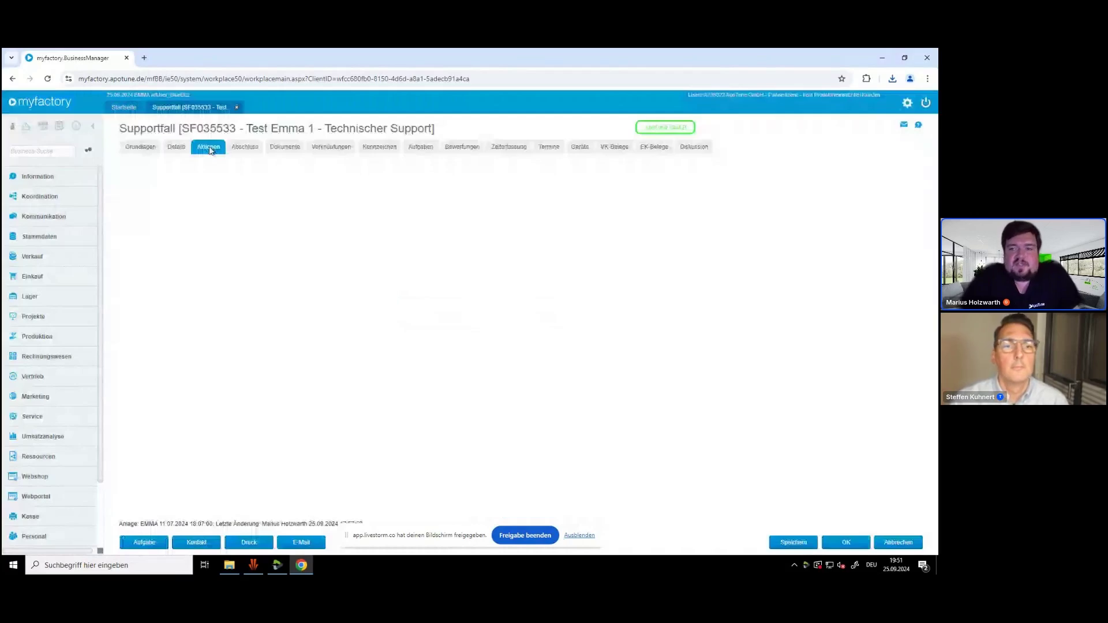
{"action": "left_click", "coordinate": [898, 510]}
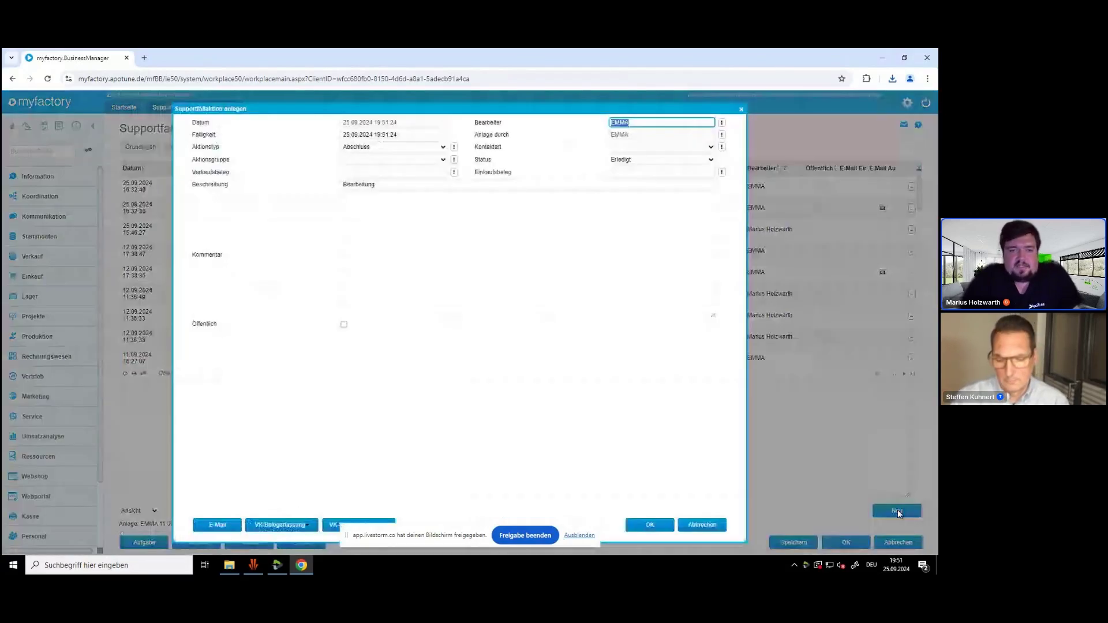
{"action": "left_click", "coordinate": [218, 525]}
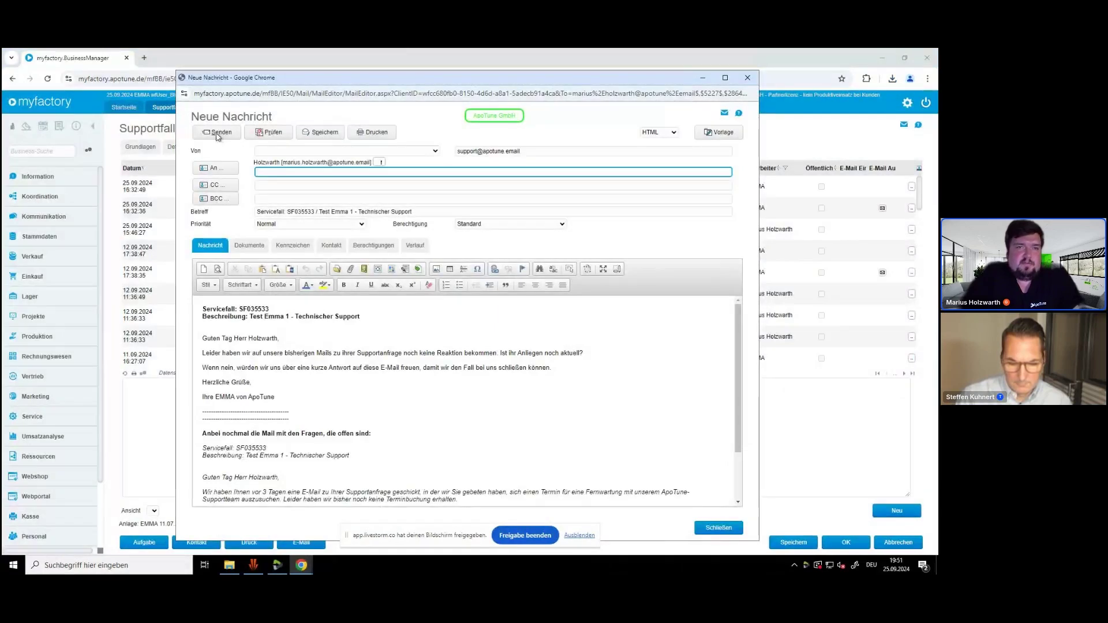
{"action": "left_click", "coordinate": [217, 132]}
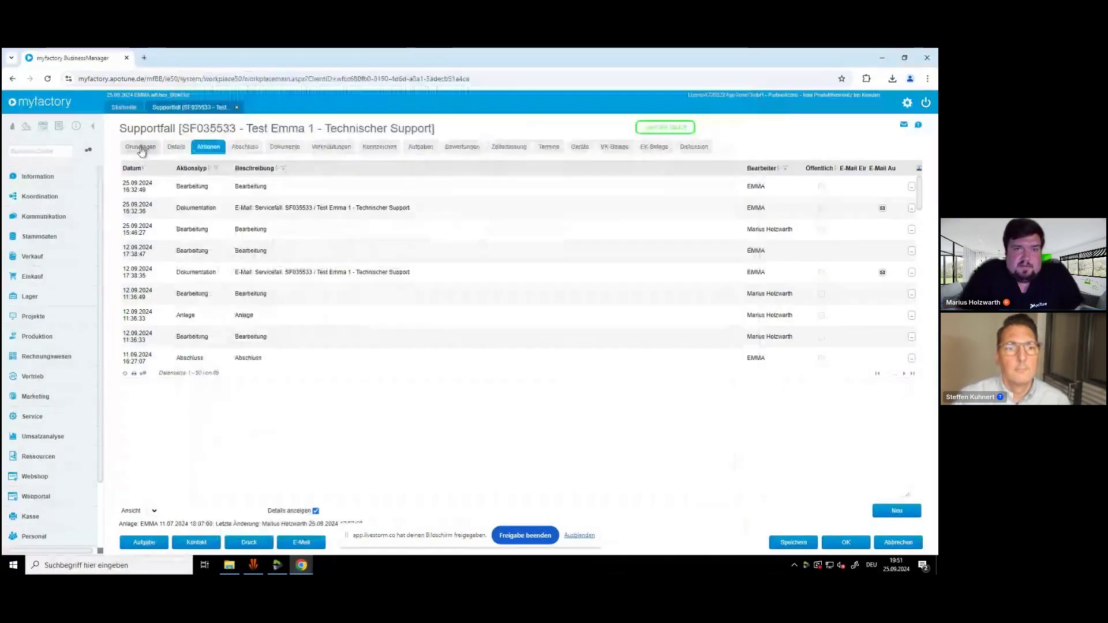
Set the Technischer Support case's due date to 26.09.2024 and its status to "Warte auf Kundenfeedback2", and save the case.
{"action": "left_click", "coordinate": [140, 148]}
{"action": "left_click", "coordinate": [752, 250]}
{"action": "type", "text": "26.09.2024"}
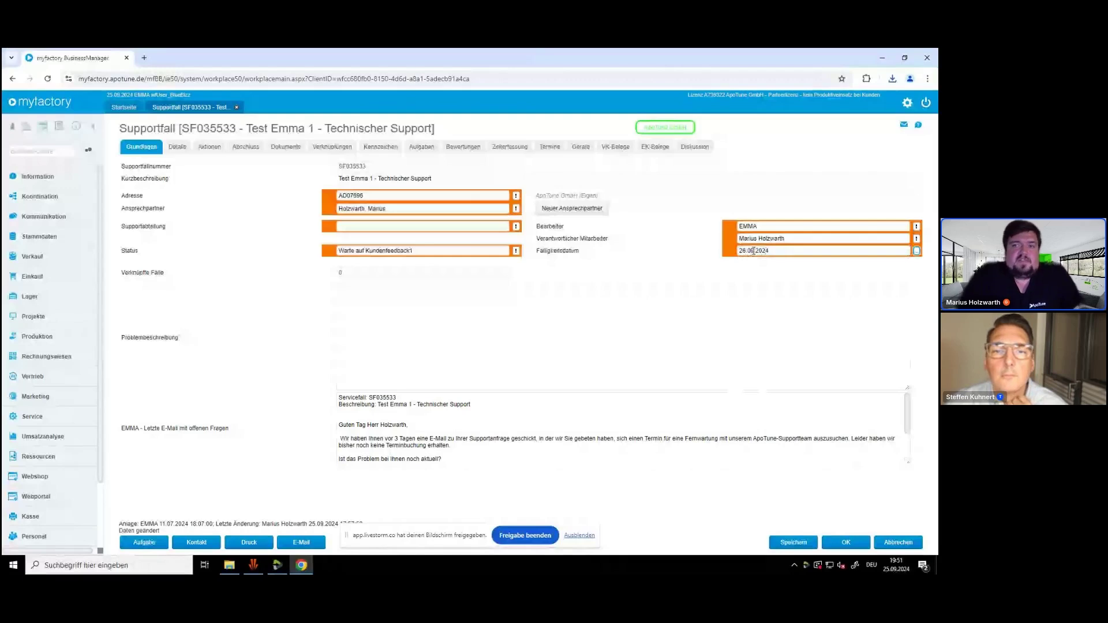
{"action": "double_click", "coordinate": [353, 251]}
{"action": "triple_click", "coordinate": [353, 251]}
{"action": "type", "text": "Warte a"}
{"action": "key", "text": "Down"}
{"action": "key", "text": "Down"}
{"action": "key", "text": "Return"}
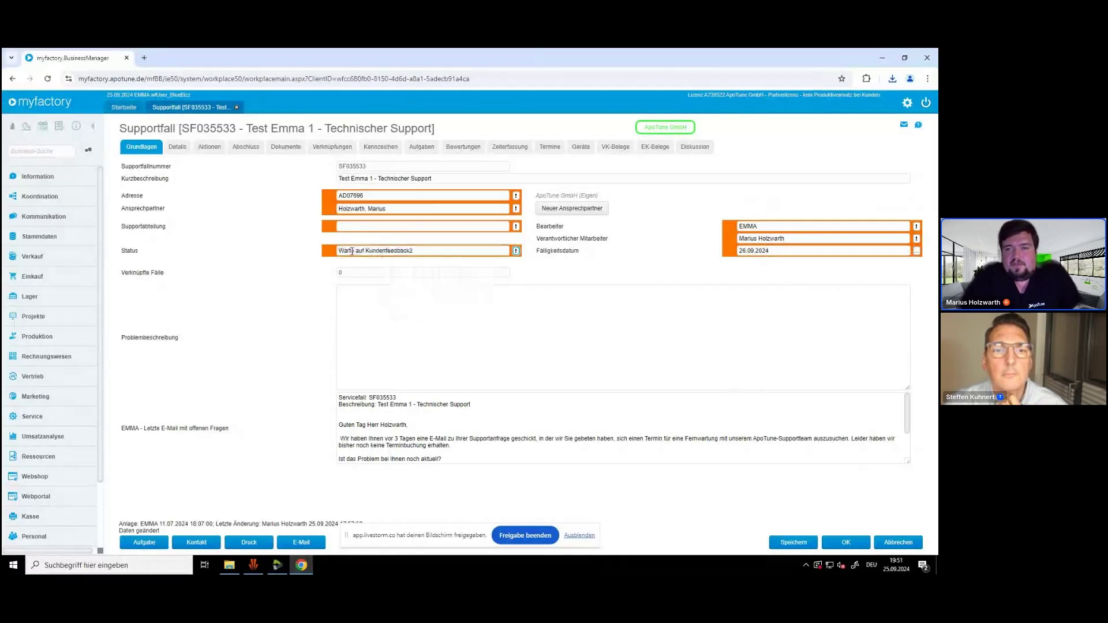
{"action": "left_click", "coordinate": [847, 543]}
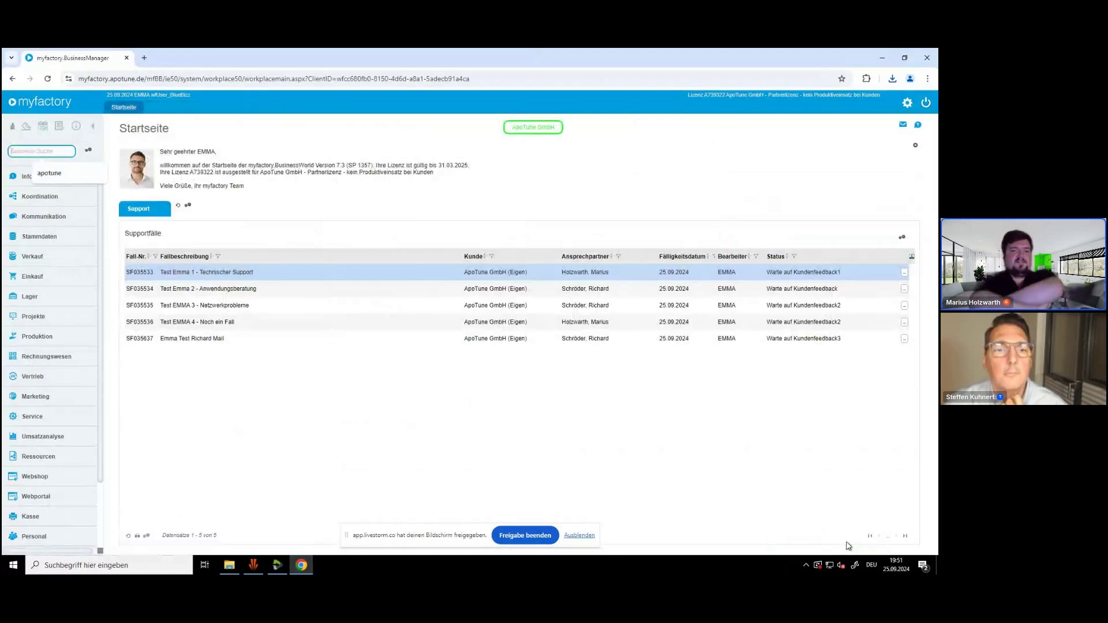
Open the support case "Test Emma 2 - Anwendungsberatung" and send its contact a reminder e-mail from a new action.
{"action": "double_click", "coordinate": [142, 290]}
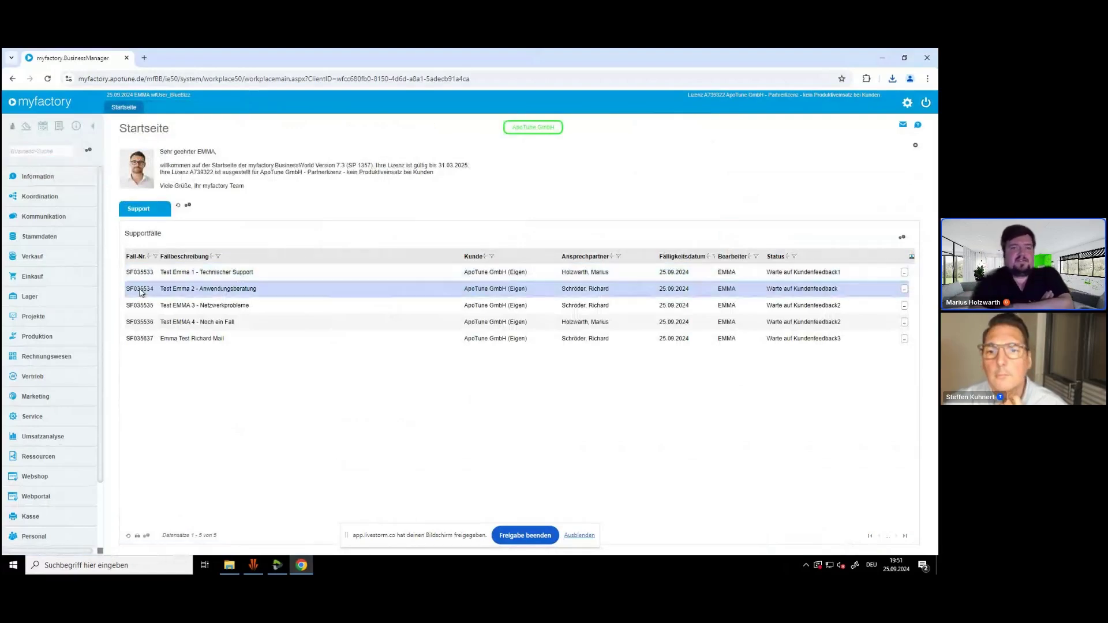
{"action": "left_click", "coordinate": [209, 148]}
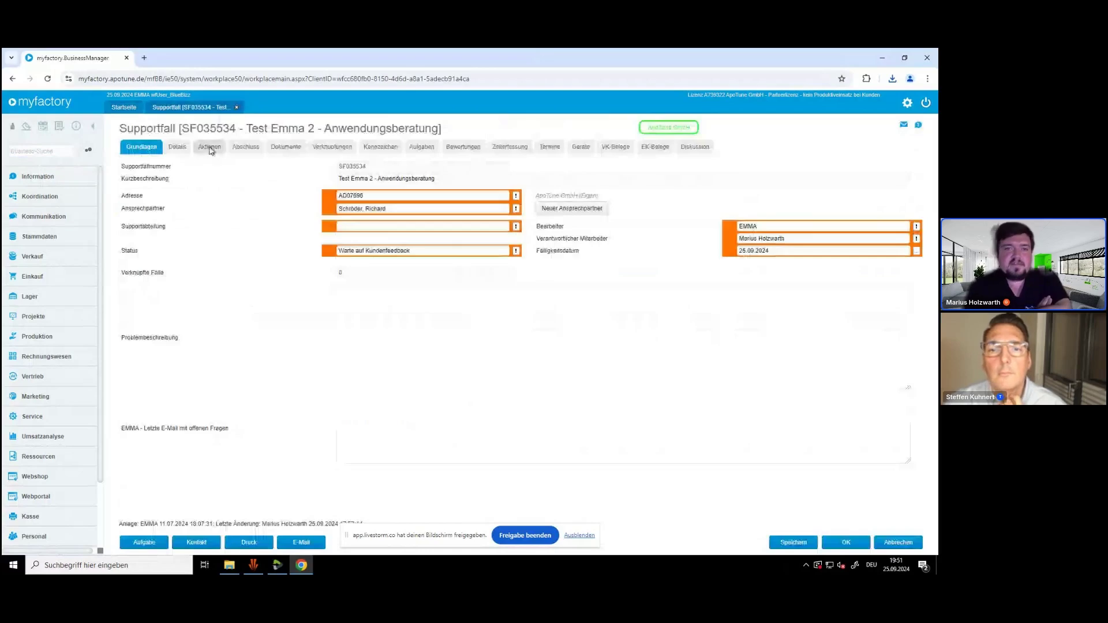
{"action": "left_click", "coordinate": [897, 512]}
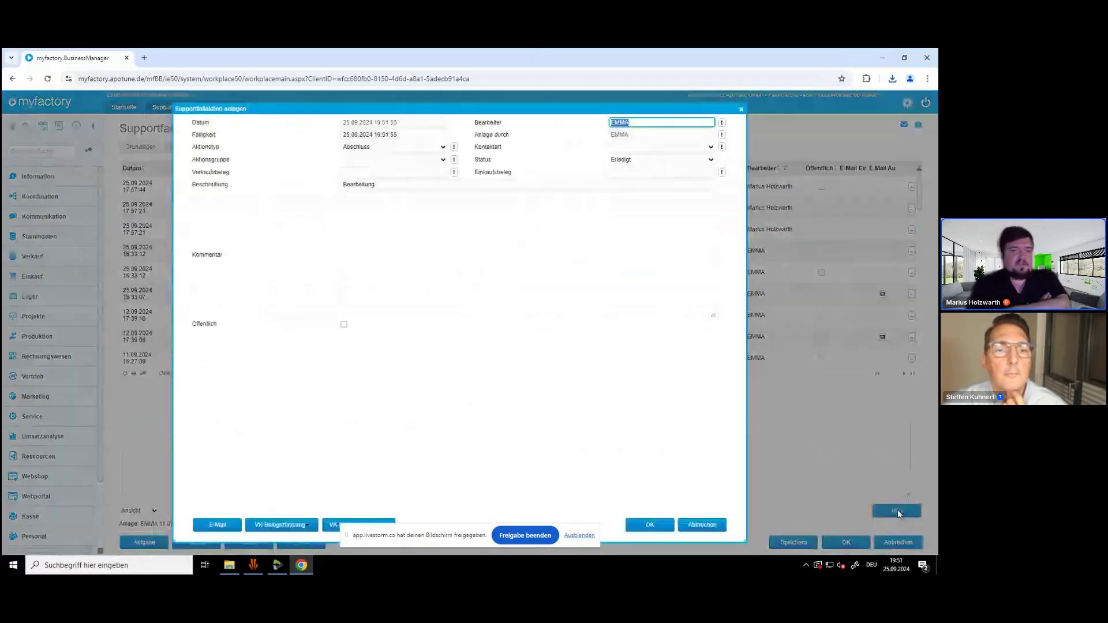
{"action": "left_click", "coordinate": [217, 525]}
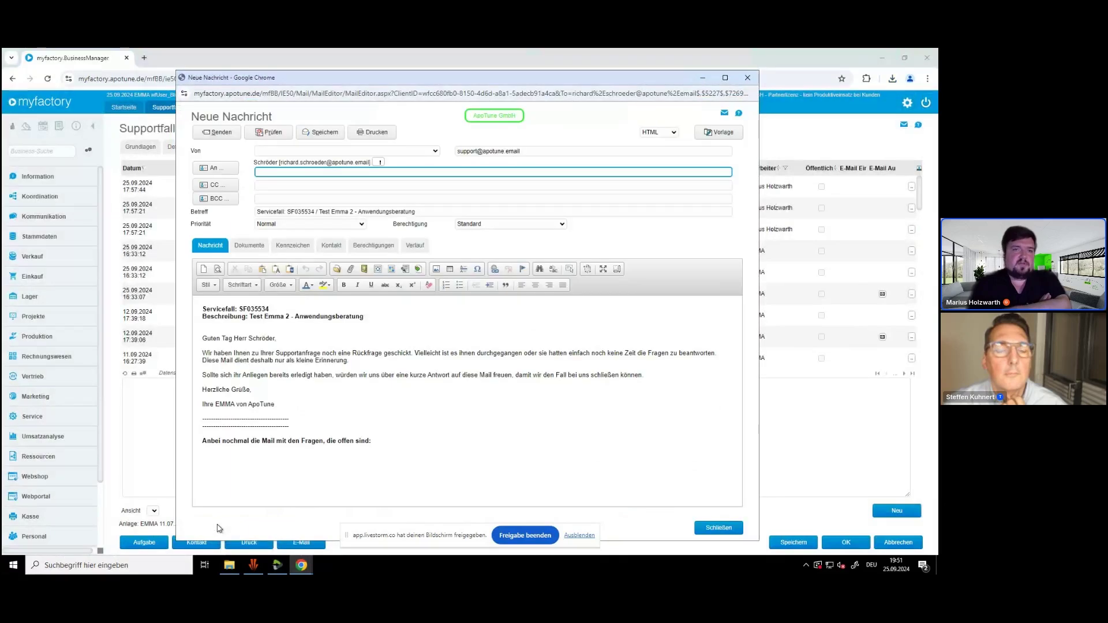
{"action": "left_click", "coordinate": [217, 133]}
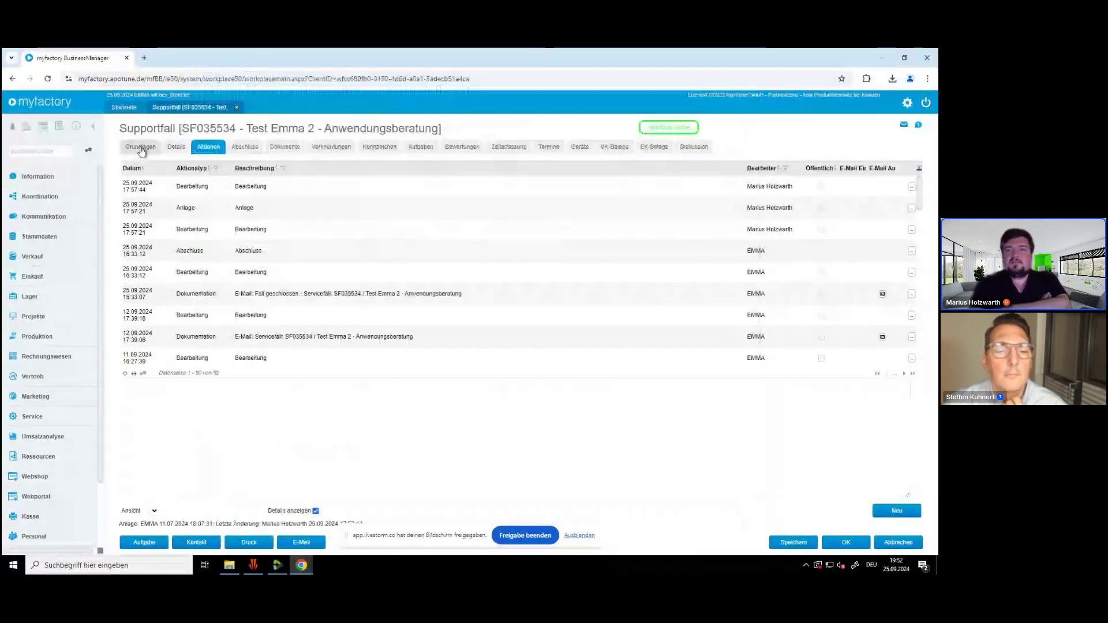
Set the Anwendungsberatung case's due date to 26.09.2024 and its status to "Warte auf Kundenfeedback1", and save the case.
{"action": "left_click", "coordinate": [141, 148]}
{"action": "left_click", "coordinate": [754, 251]}
{"action": "type", "text": "26.09.2024"}
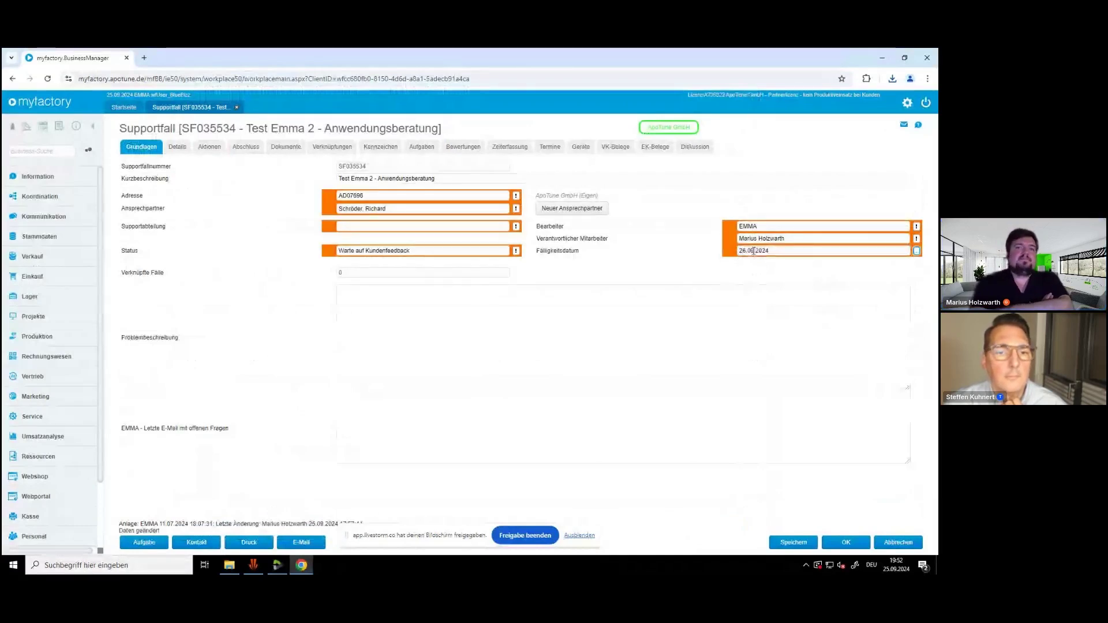
{"action": "left_click", "coordinate": [352, 252]}
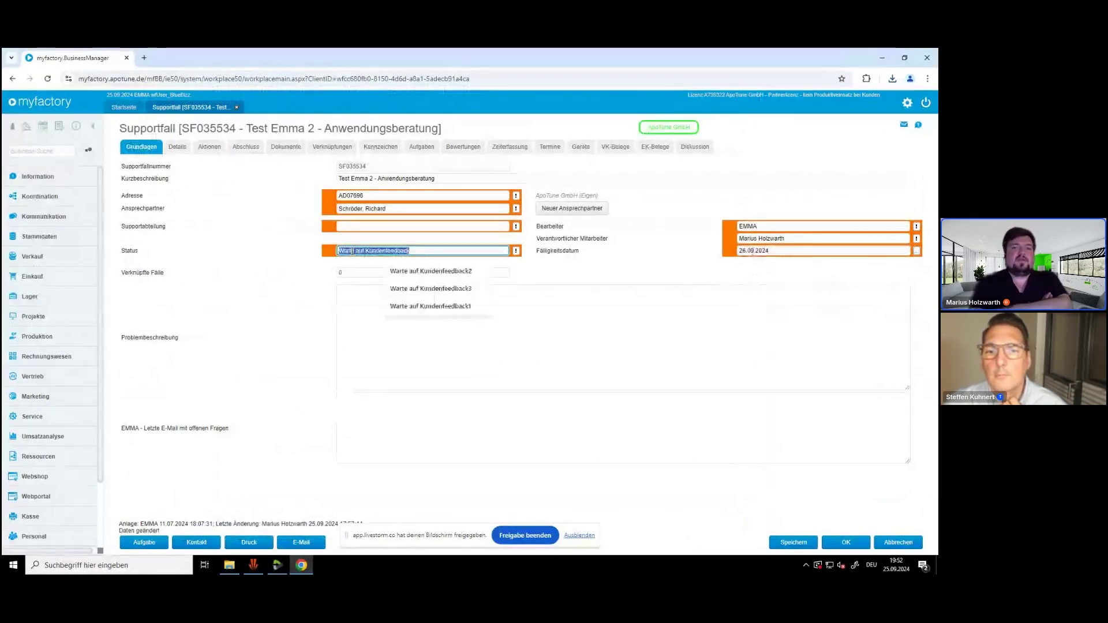
{"action": "key", "text": "Down"}
{"action": "key", "text": "Down"}
{"action": "key", "text": "Down"}
{"action": "key", "text": "Return"}
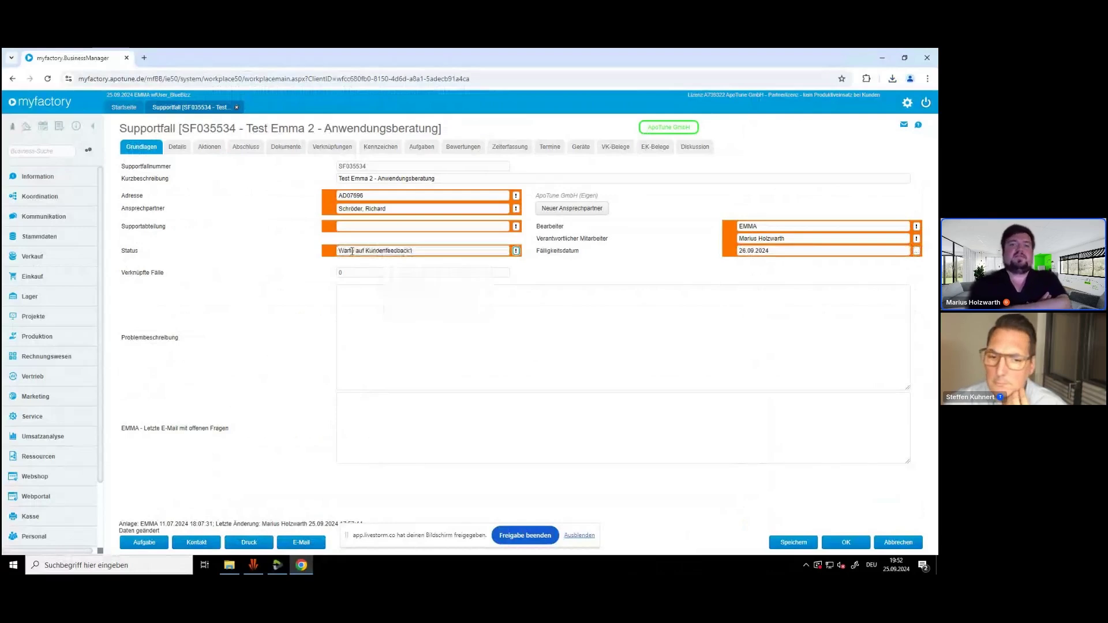
{"action": "left_click", "coordinate": [846, 542]}
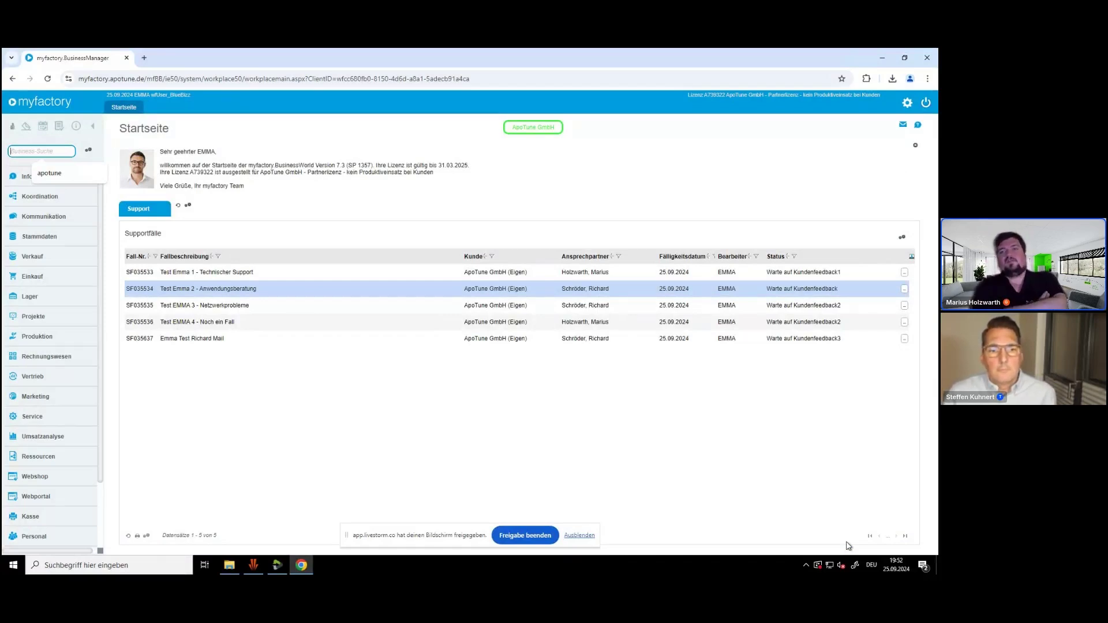
Open the case "Test EMMA 3 - Netzwerkprobleme" and send its contact a reminder from a new action using template EMMA-00003.
{"action": "left_click", "coordinate": [141, 309]}
{"action": "double_click", "coordinate": [141, 309]}
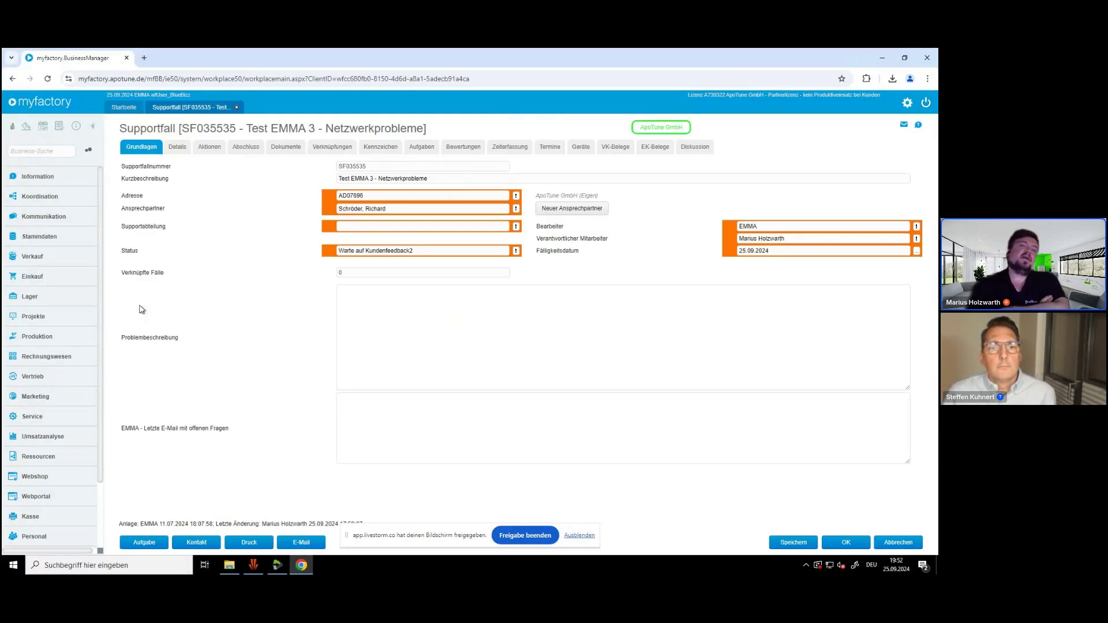
{"action": "left_click", "coordinate": [210, 148]}
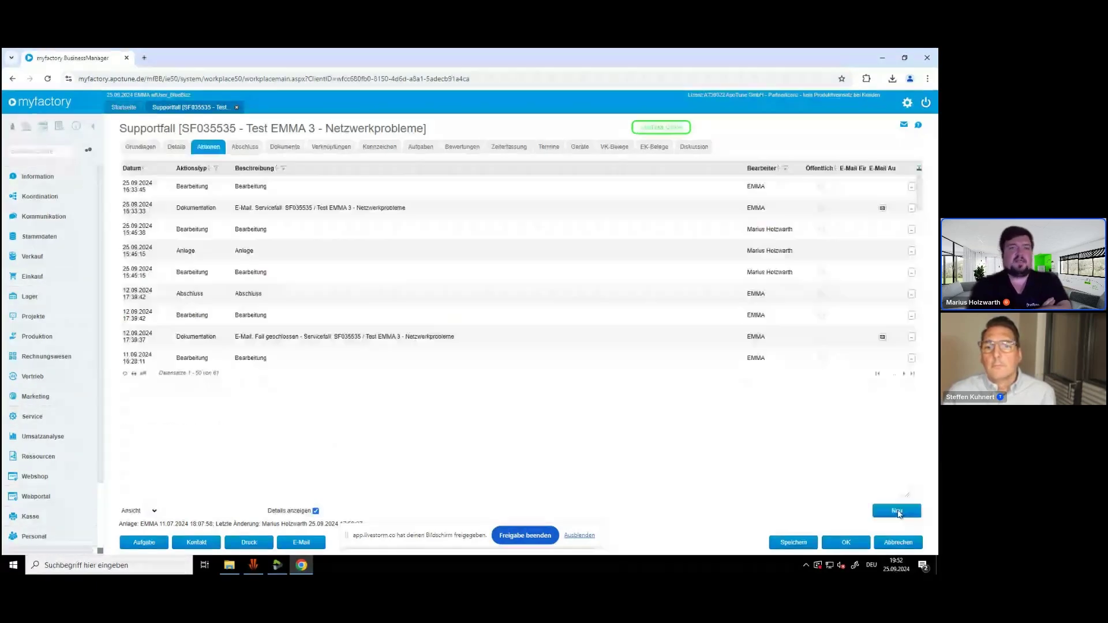
{"action": "left_click", "coordinate": [897, 512]}
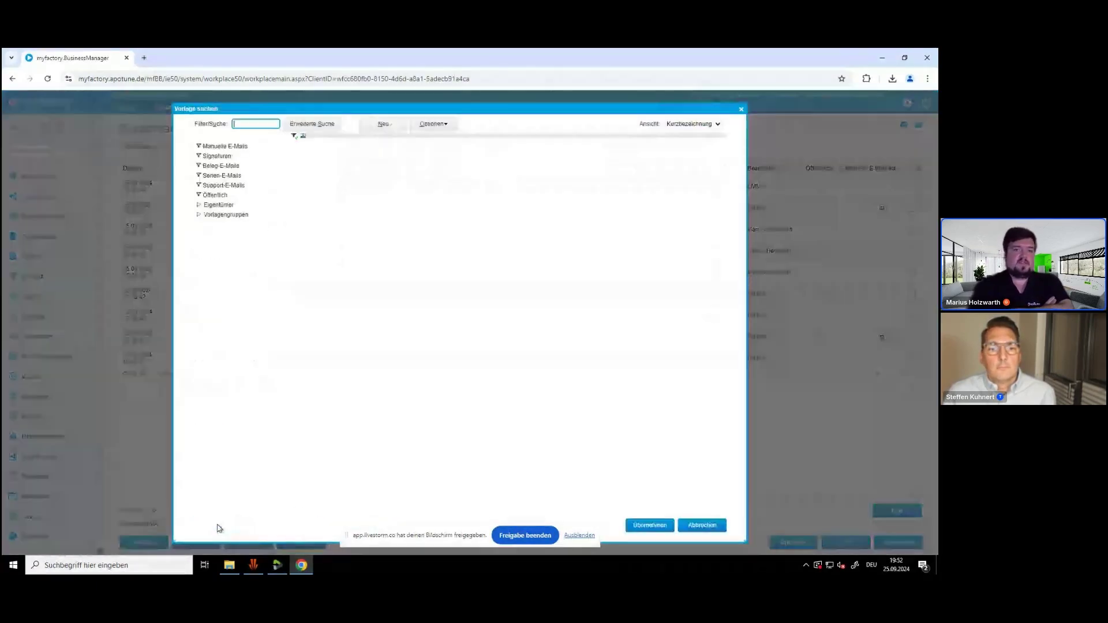
{"action": "type", "text": "EMMA-00003"}
{"action": "key", "text": "Return"}
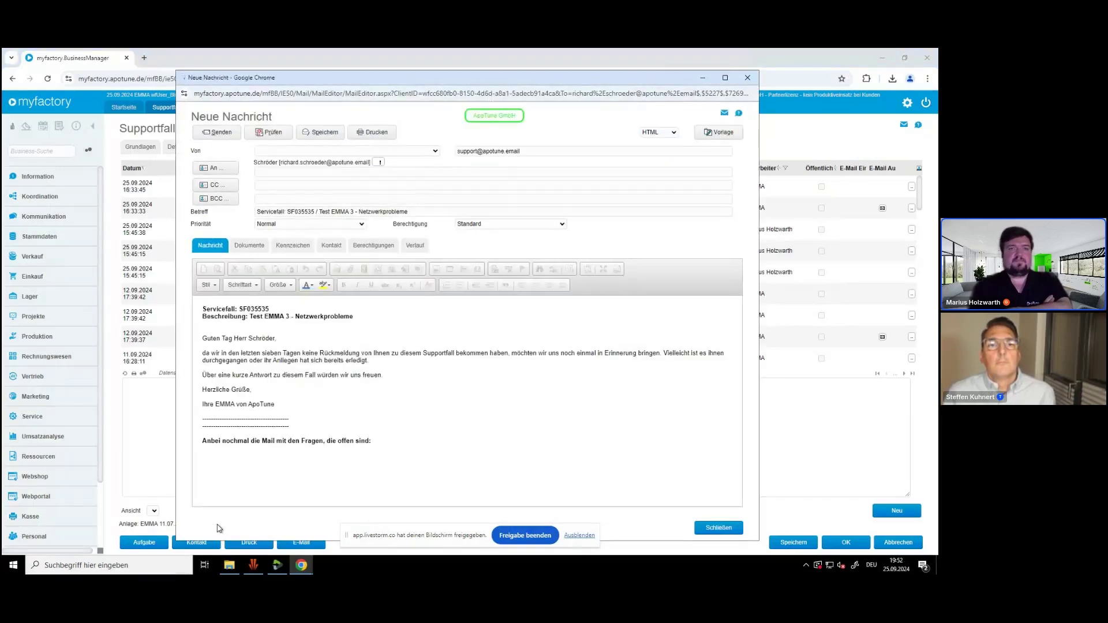
{"action": "left_click", "coordinate": [217, 132]}
Set the Netzwerkprobleme case's due date to 02.10.2024 and its status to "Warte auf Kundenfeedback3", and save the case.
{"action": "left_click", "coordinate": [140, 148]}
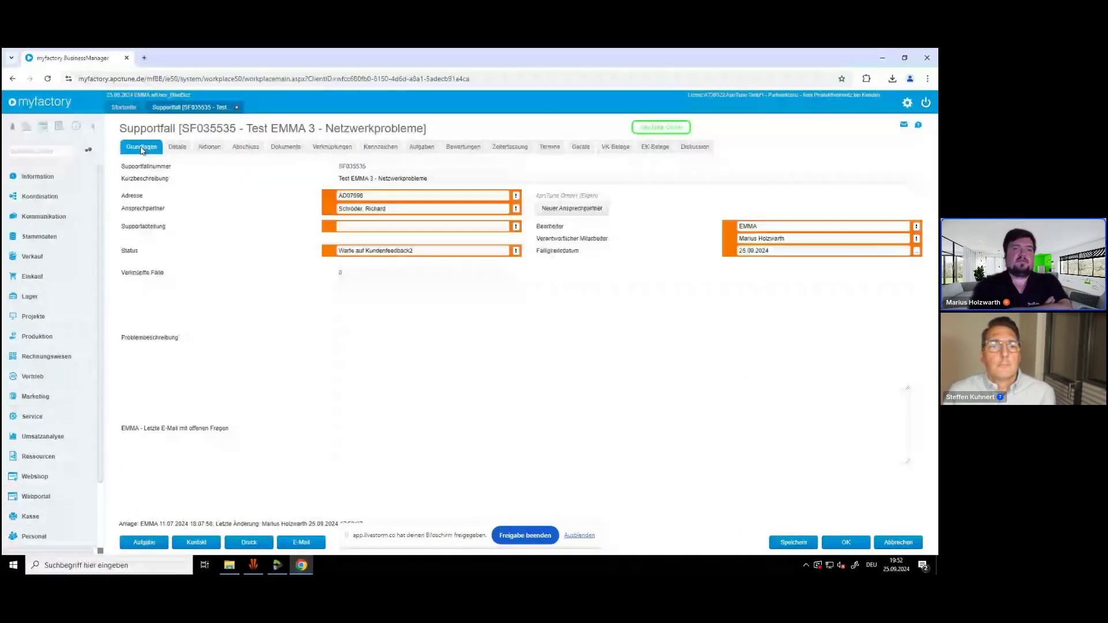
{"action": "left_click", "coordinate": [753, 252]}
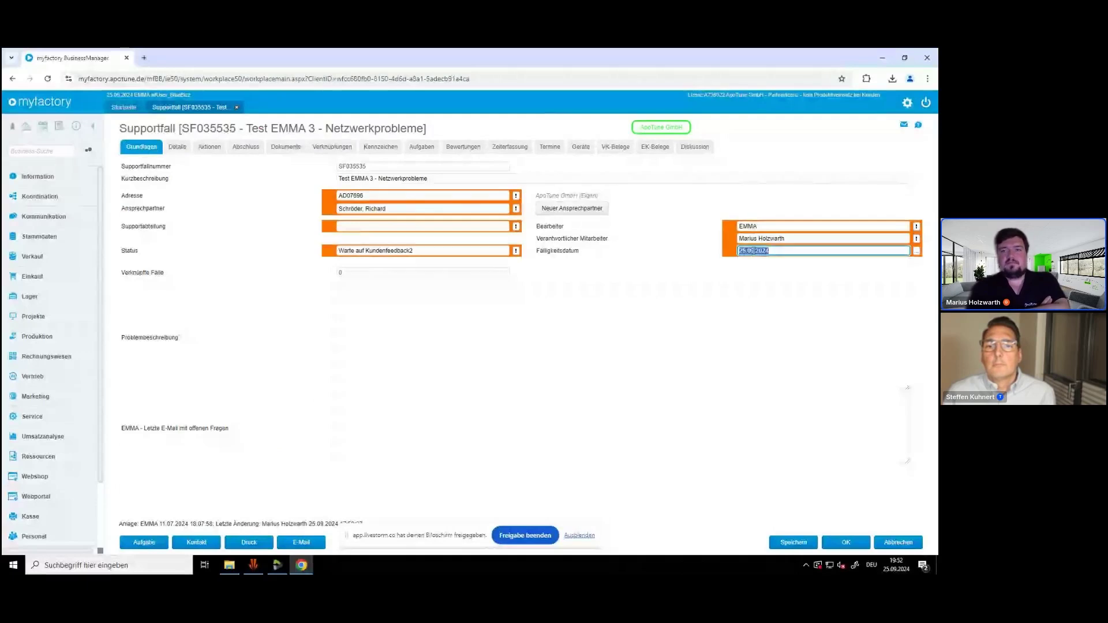
{"action": "type", "text": "02.10.2024"}
{"action": "key", "text": "Tab"}
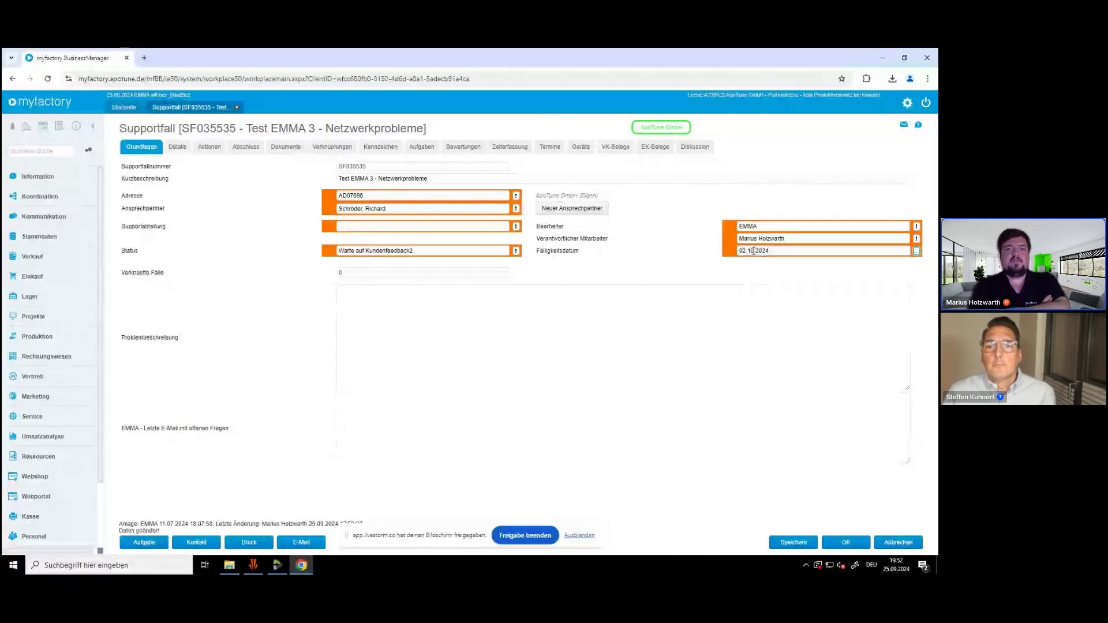
{"action": "left_click", "coordinate": [352, 251]}
{"action": "key", "text": "End"}
{"action": "key", "text": "BackSpace"}
{"action": "type", "text": "3"}
{"action": "key", "text": "Tab"}
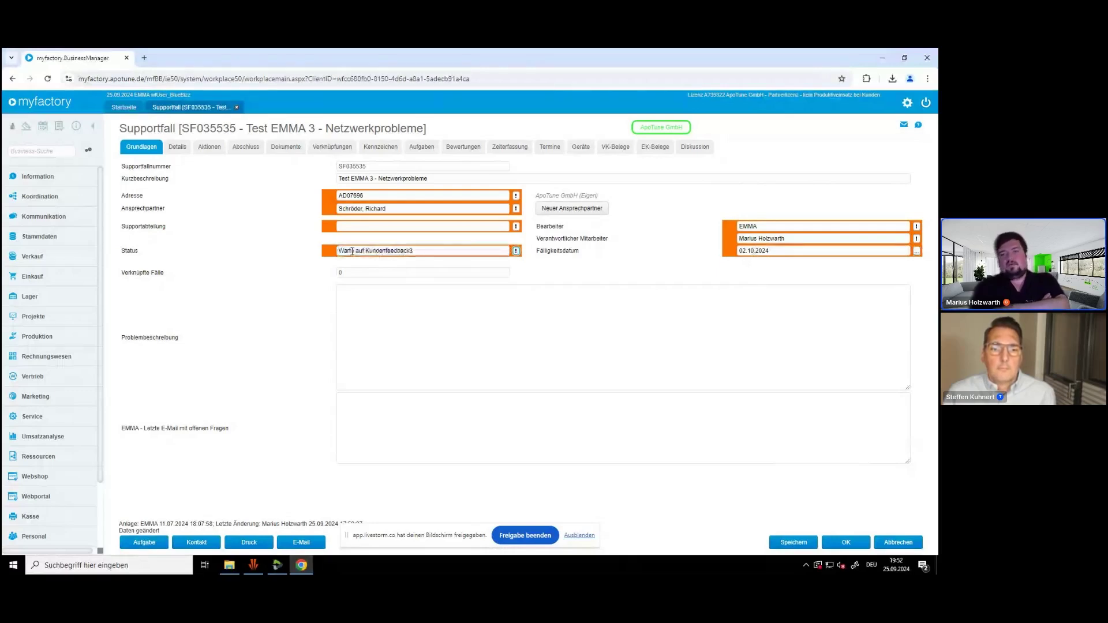
{"action": "left_click", "coordinate": [847, 543]}
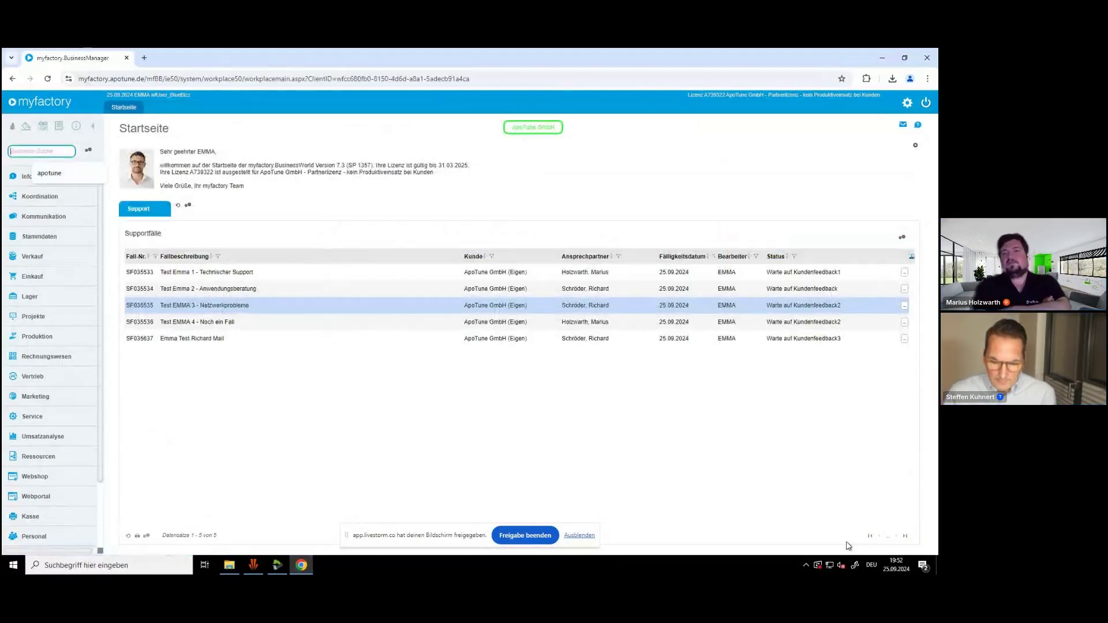
Open the case "Test EMMA 4 - Noch ein Fall" and send its contact a reminder from a new action using an EMMA template.
{"action": "double_click", "coordinate": [142, 323]}
{"action": "left_click", "coordinate": [208, 147]}
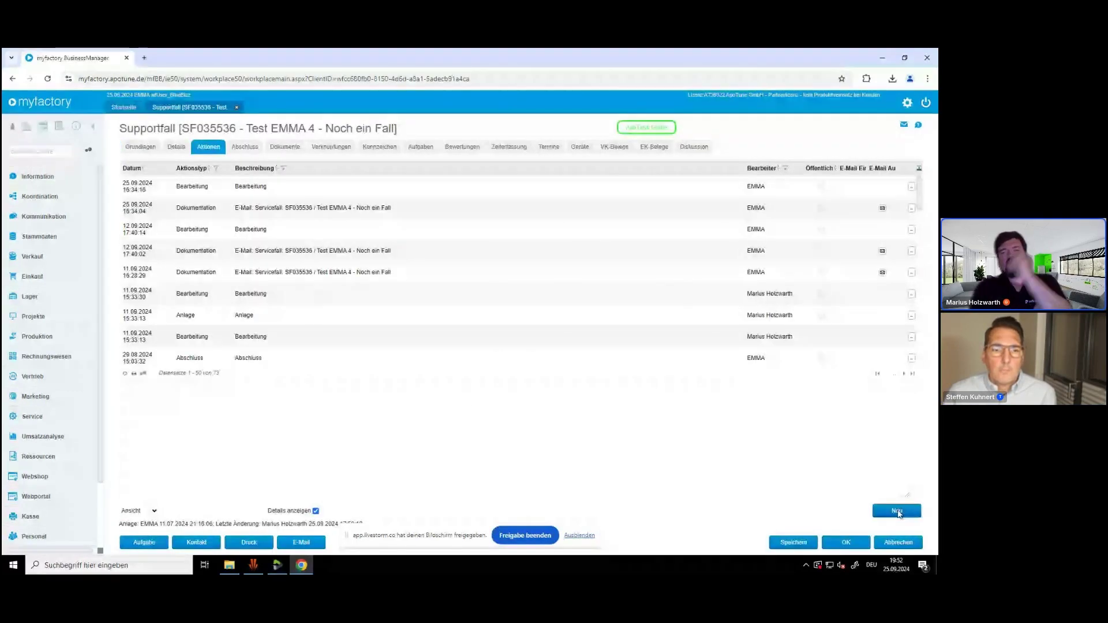
{"action": "left_click", "coordinate": [896, 512]}
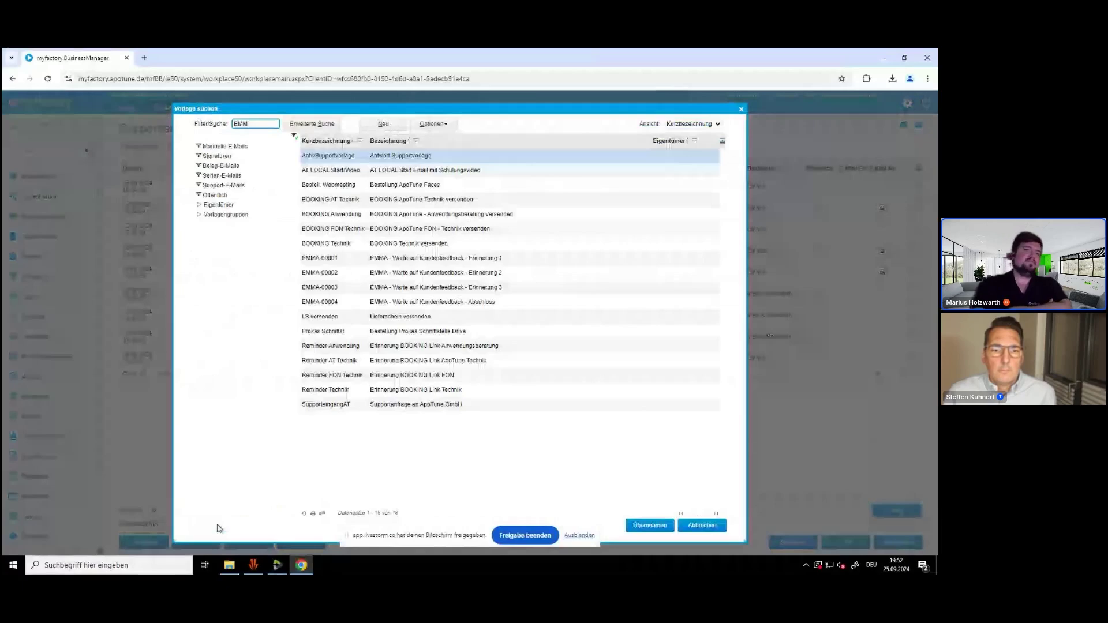
{"action": "key", "text": "Return"}
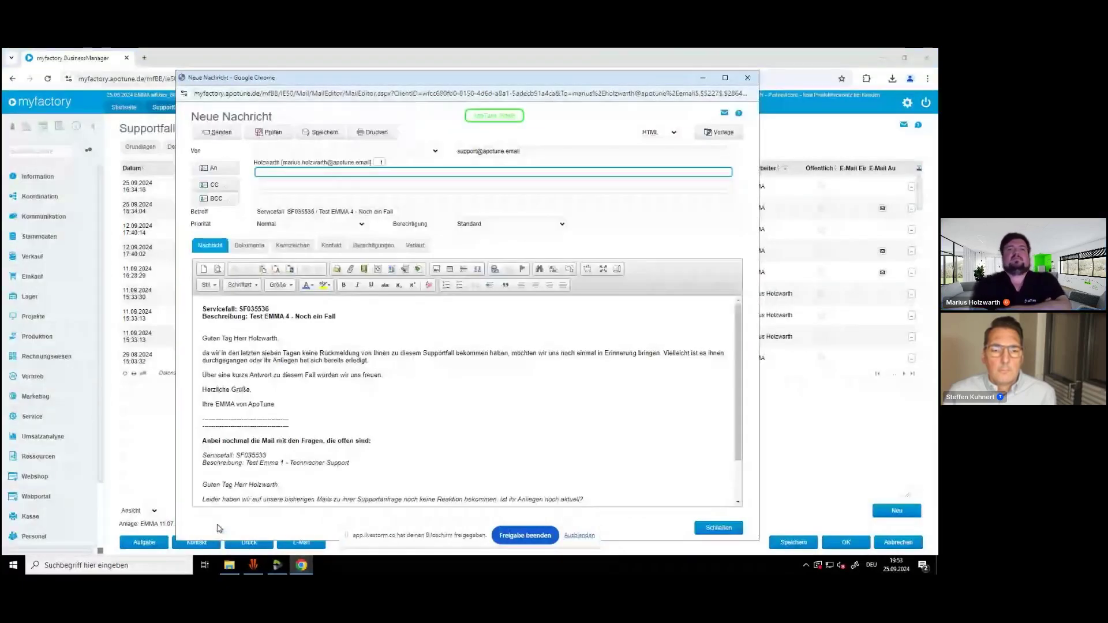
{"action": "left_click", "coordinate": [218, 133]}
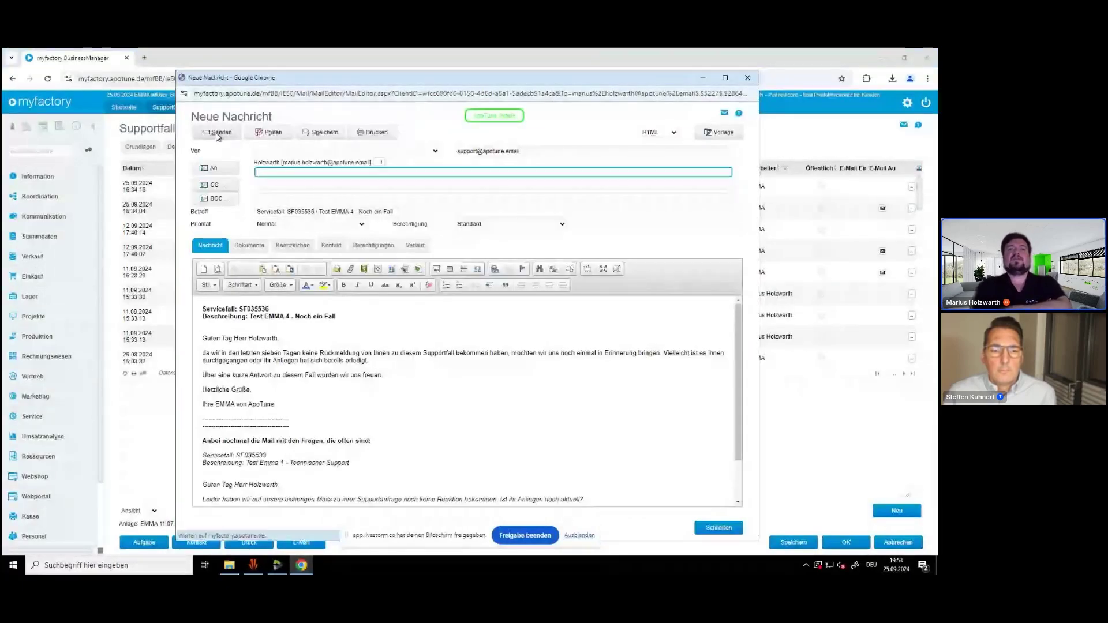
Set the "Test EMMA 4 - Noch ein Fall" case's due date to 02.10.2024 and its status to "Warte auf Kundenfeedback3", and save the case.
{"action": "left_click", "coordinate": [142, 148]}
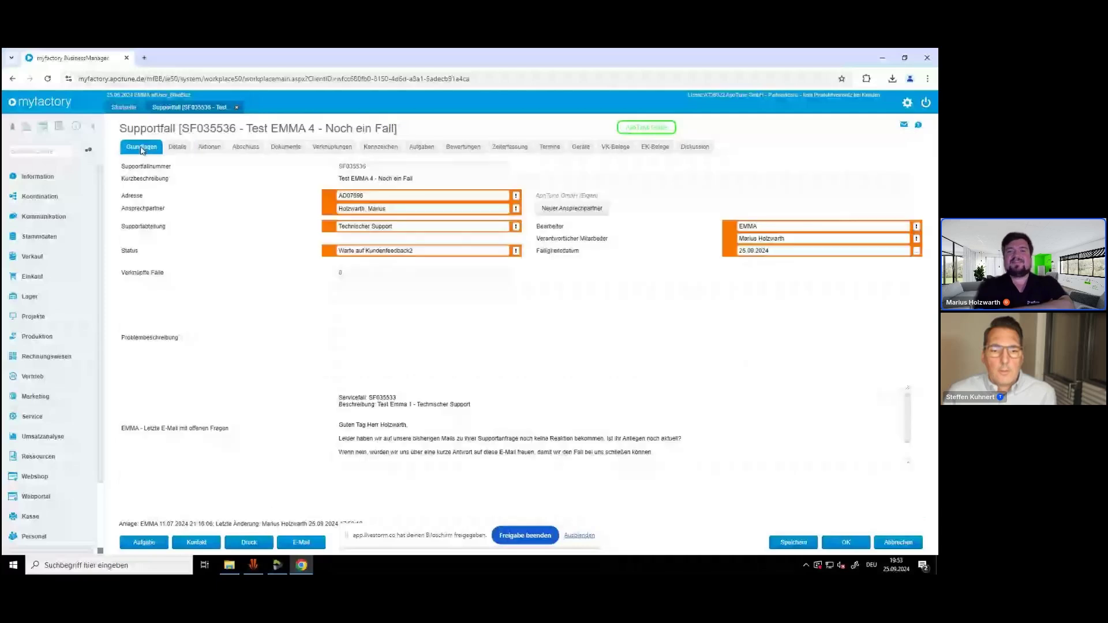
{"action": "left_click", "coordinate": [754, 250]}
{"action": "type", "text": "02.10.2024"}
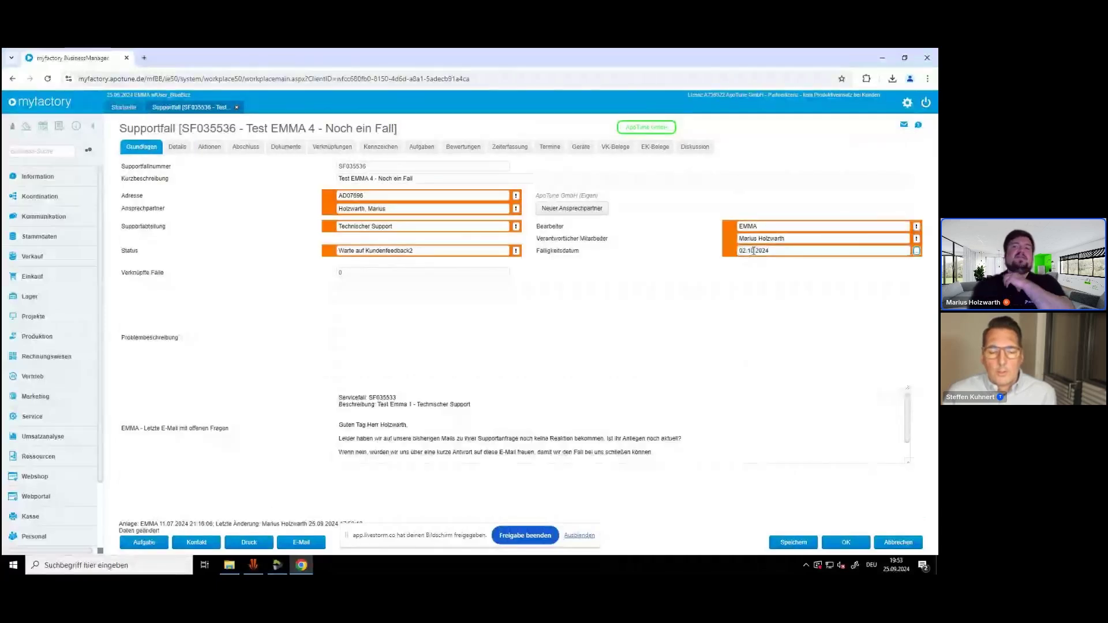
{"action": "left_click", "coordinate": [352, 251]}
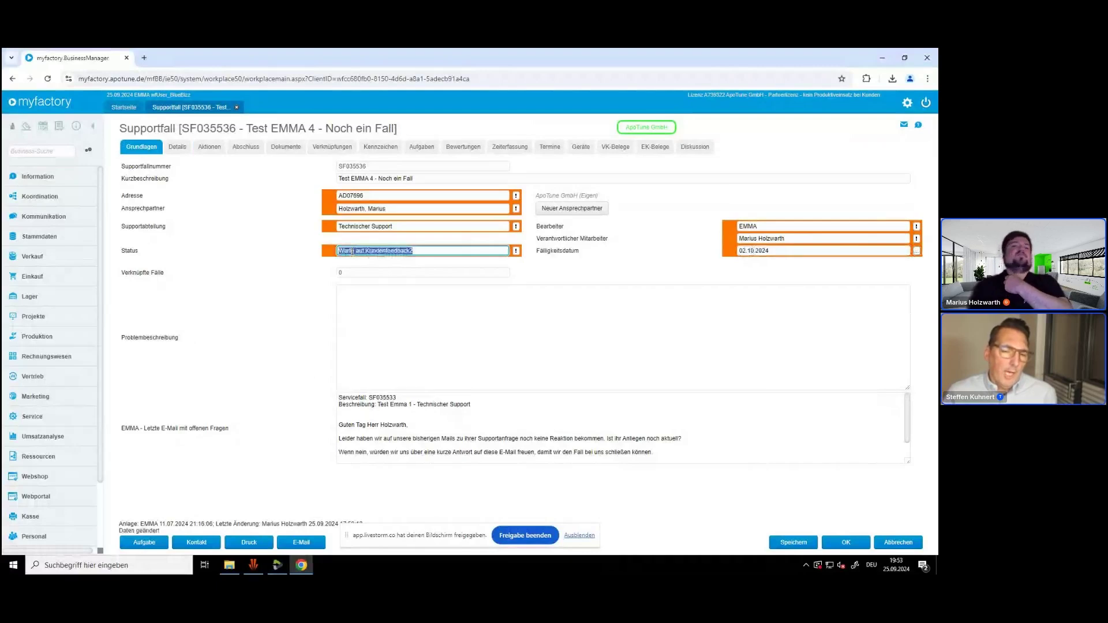
{"action": "key", "text": "Down"}
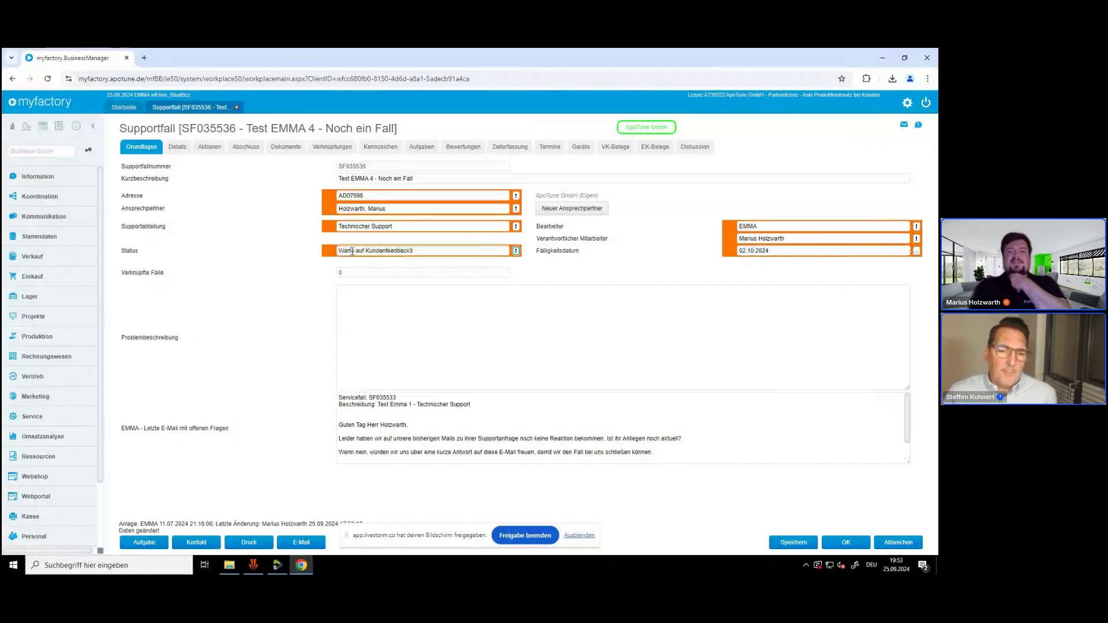
{"action": "left_click", "coordinate": [846, 543]}
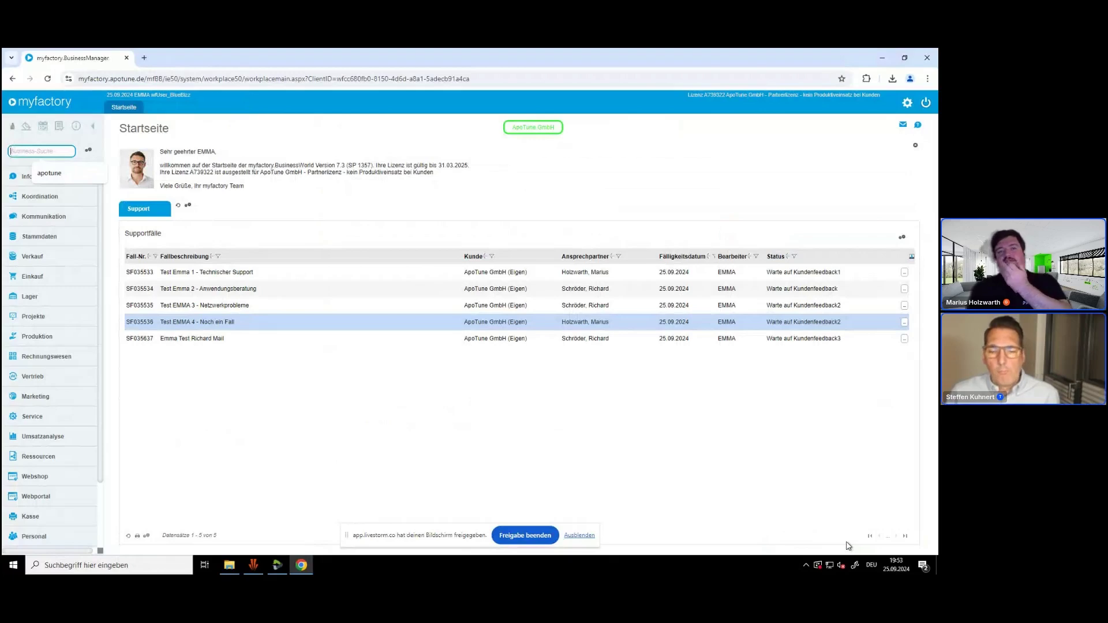
Open the Emma test mail case with status "Warte auf Kundenfeedback3" and send its contact the "Fall geschlossen" e-mail from a new action.
{"action": "double_click", "coordinate": [140, 339]}
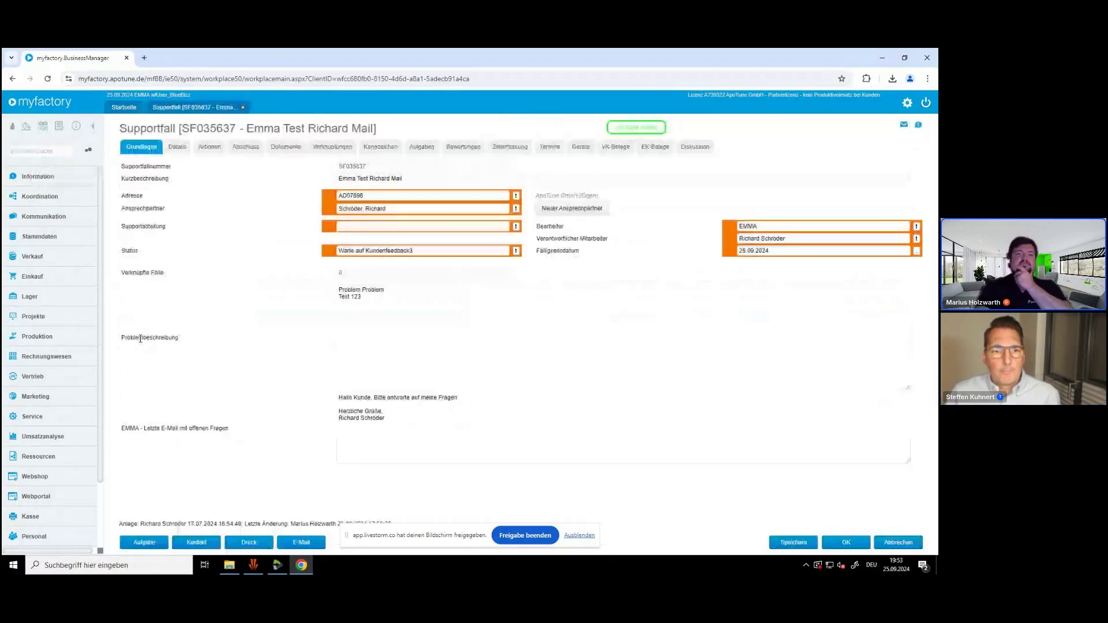
{"action": "left_click", "coordinate": [209, 148]}
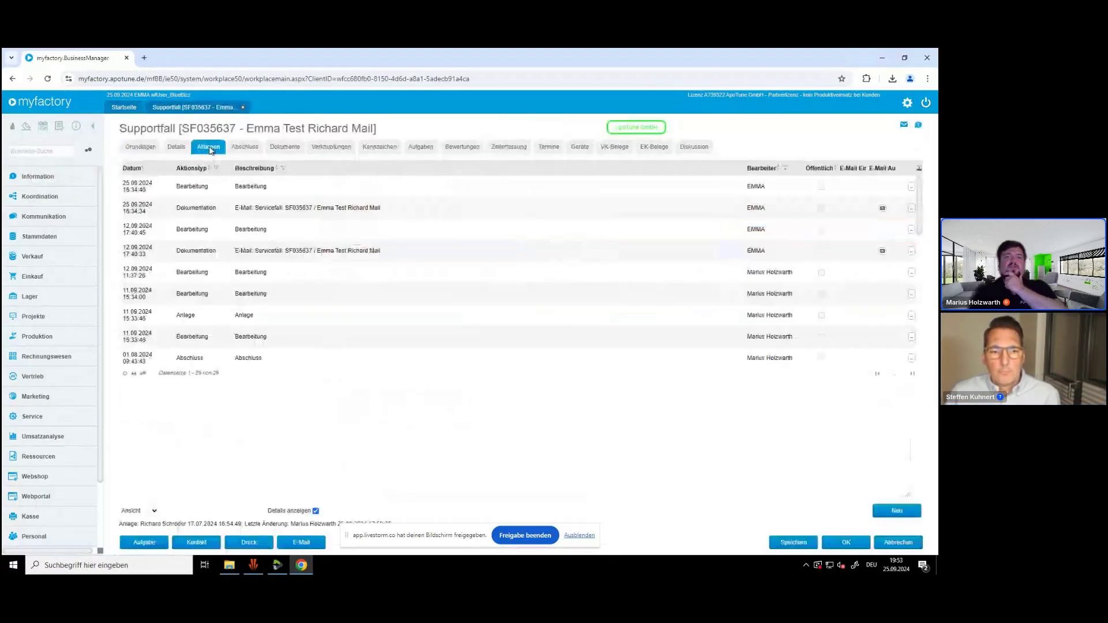
{"action": "left_click", "coordinate": [897, 510]}
{"action": "left_click", "coordinate": [217, 524]}
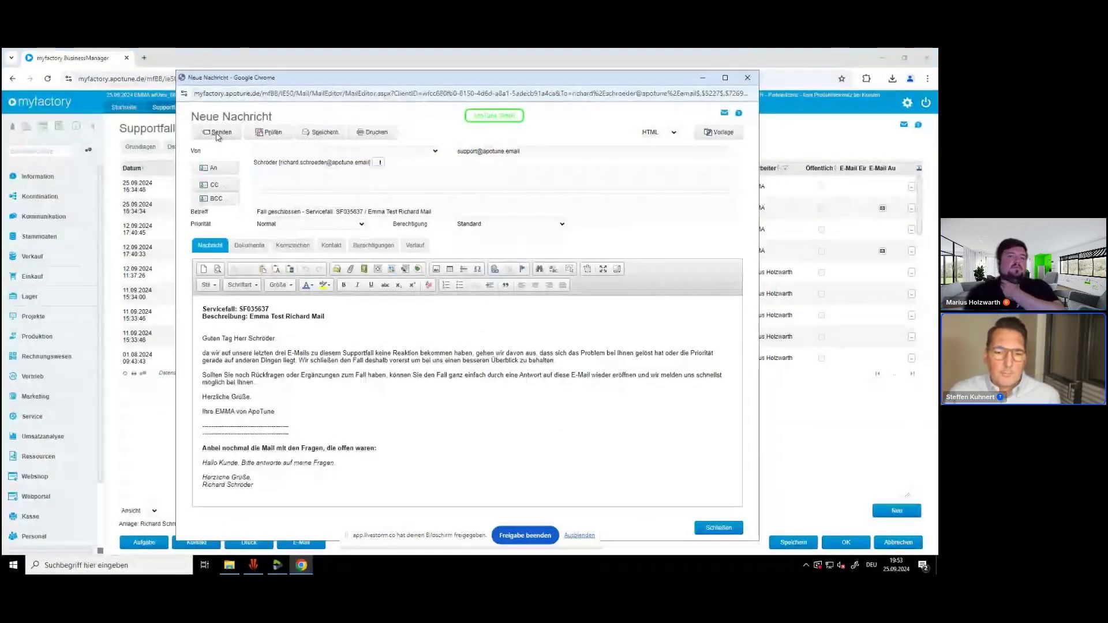
{"action": "left_click", "coordinate": [218, 133]}
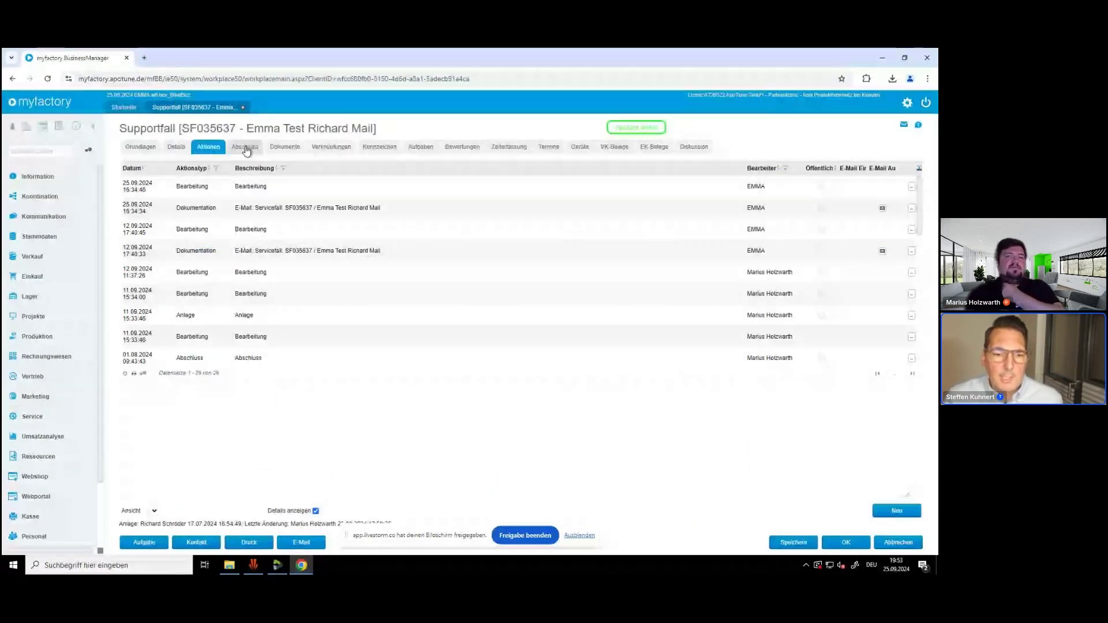
Close the Emma test mail support case, confirming the closure, and log out of myfactory.
{"action": "left_click", "coordinate": [245, 148]}
{"action": "left_click", "coordinate": [429, 202]}
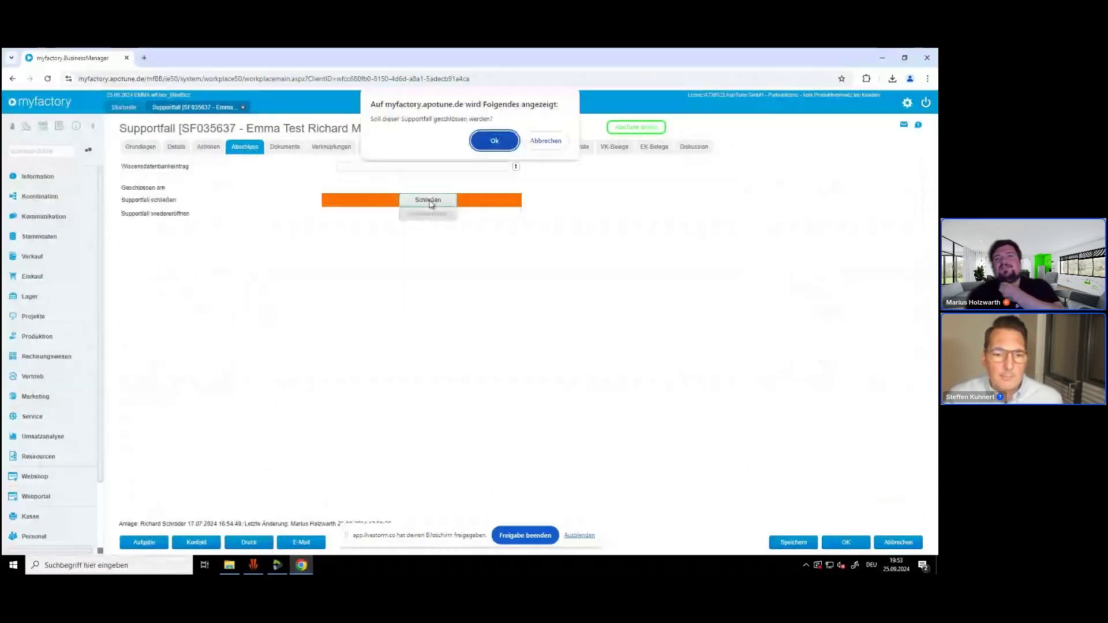
{"action": "left_click", "coordinate": [495, 141]}
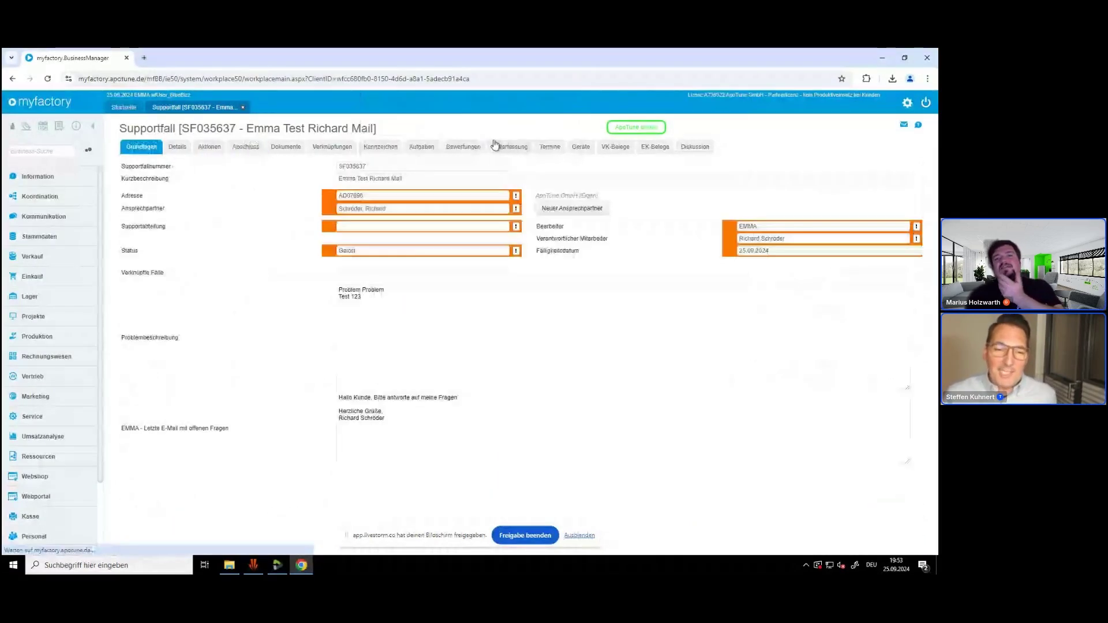
{"action": "left_click", "coordinate": [846, 542]}
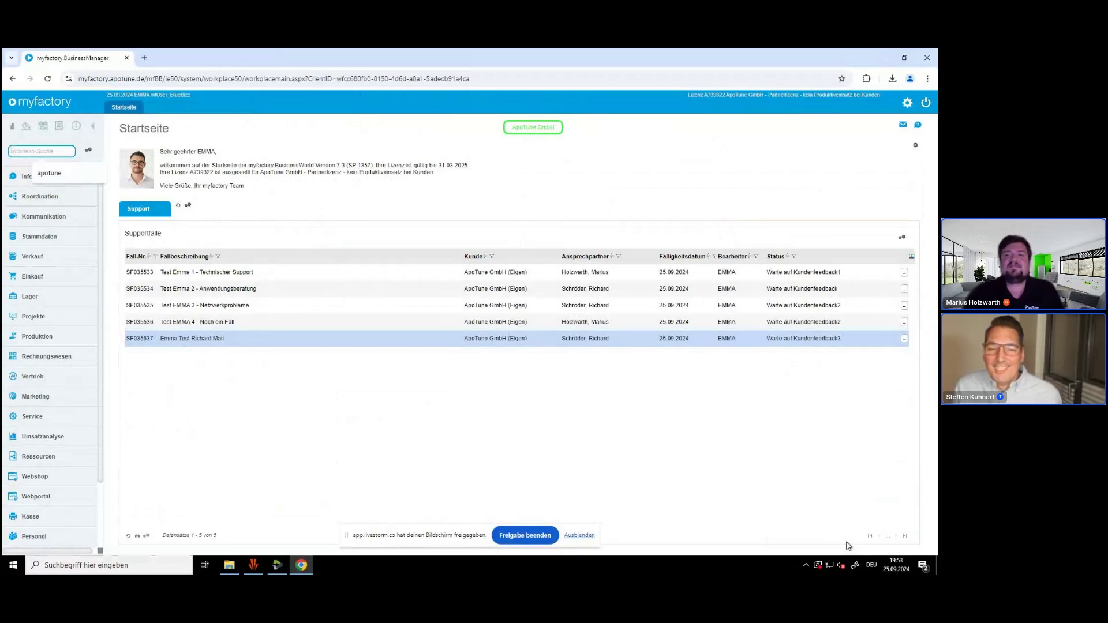
{"action": "left_click", "coordinate": [926, 103]}
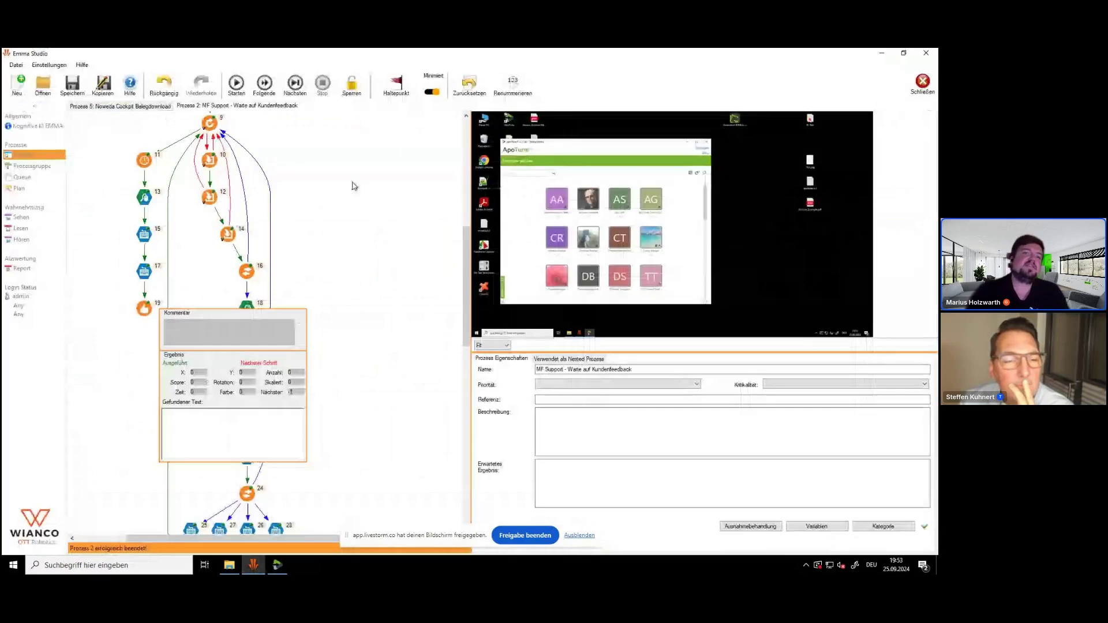
Minimize the Emma Studio and ApoTune windows to clear the remote desktop.
{"action": "scroll", "coordinate": [353, 186], "scroll_direction": "up", "scroll_amount": 1}
{"action": "scroll", "coordinate": [354, 186], "scroll_direction": "up", "scroll_amount": 10}
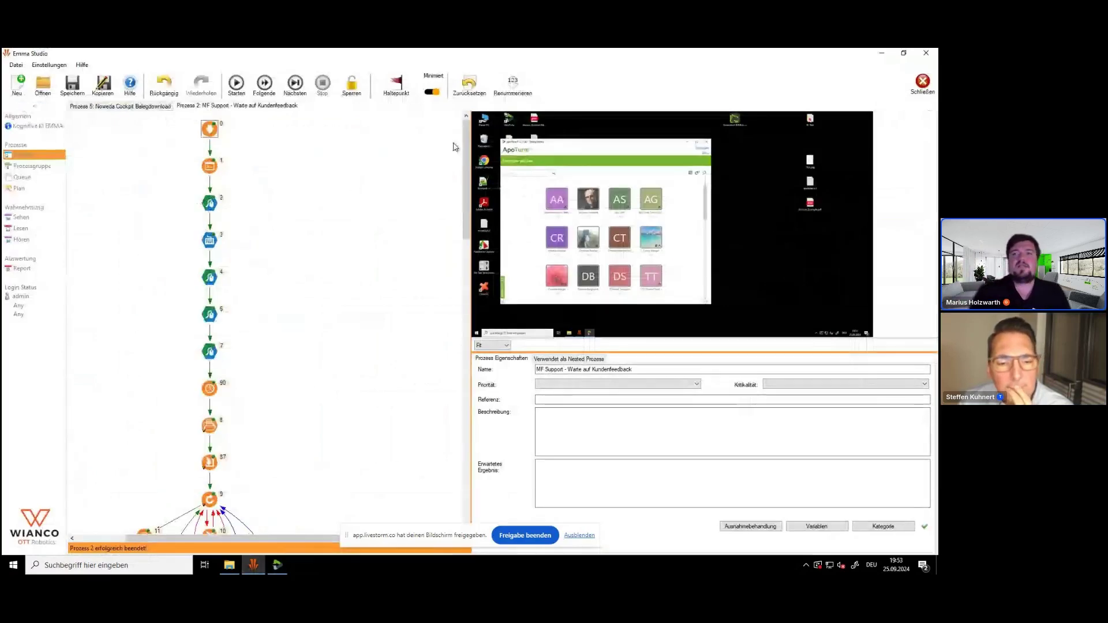
{"action": "left_click", "coordinate": [881, 52]}
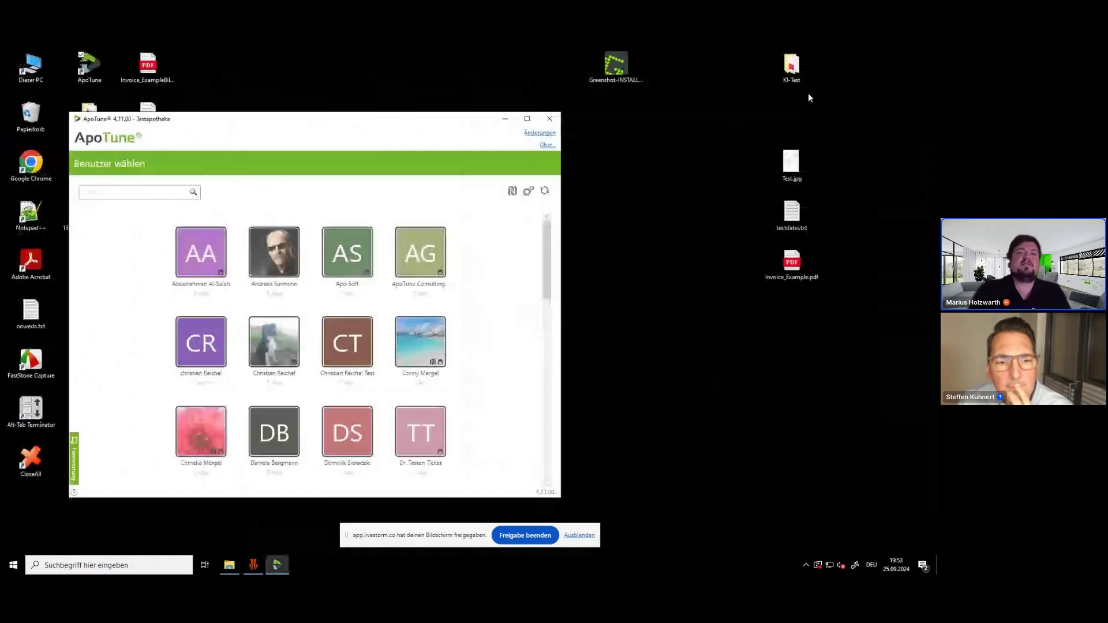
{"action": "left_click", "coordinate": [505, 118]}
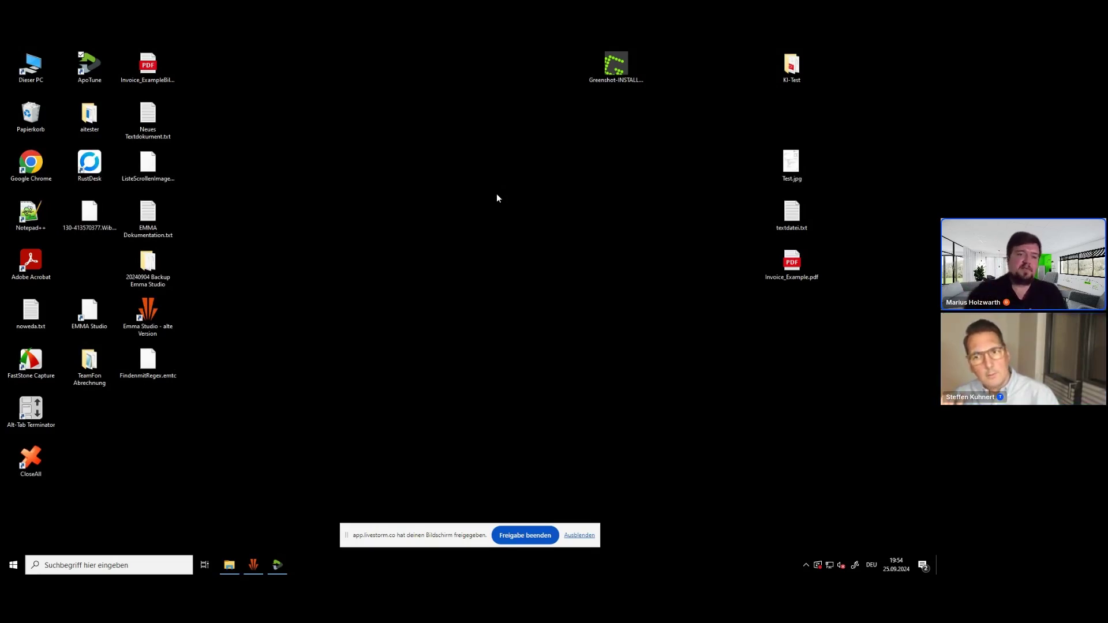
{"action": "left_click", "coordinate": [260, 564]}
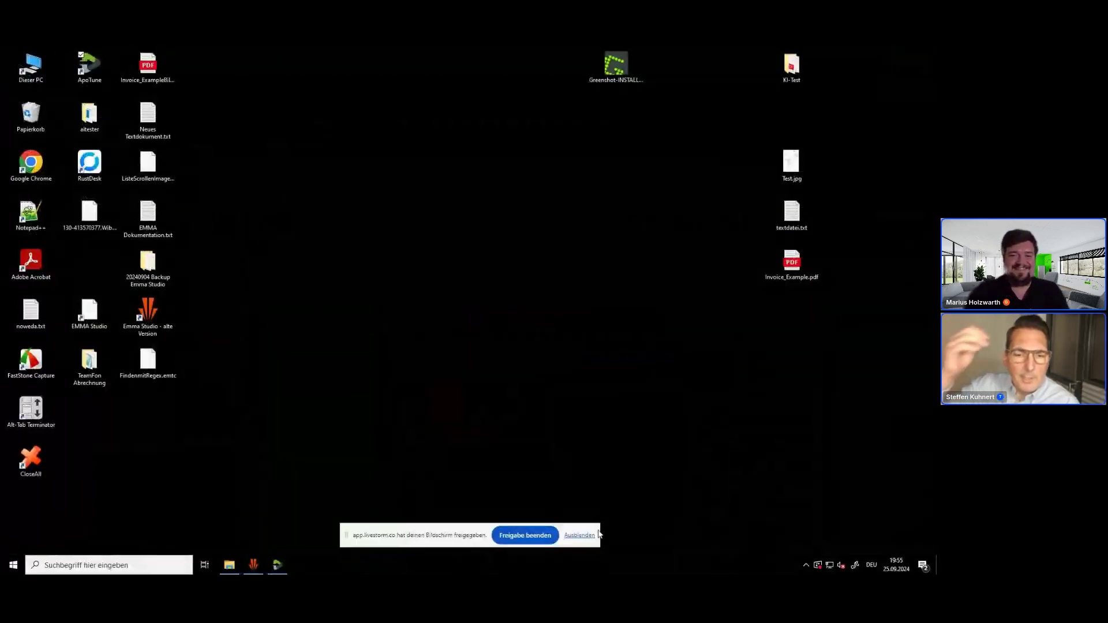
Minimize the remote desktop session and stop sharing the screen in the Livestorm event.
{"action": "left_click", "coordinate": [581, 536]}
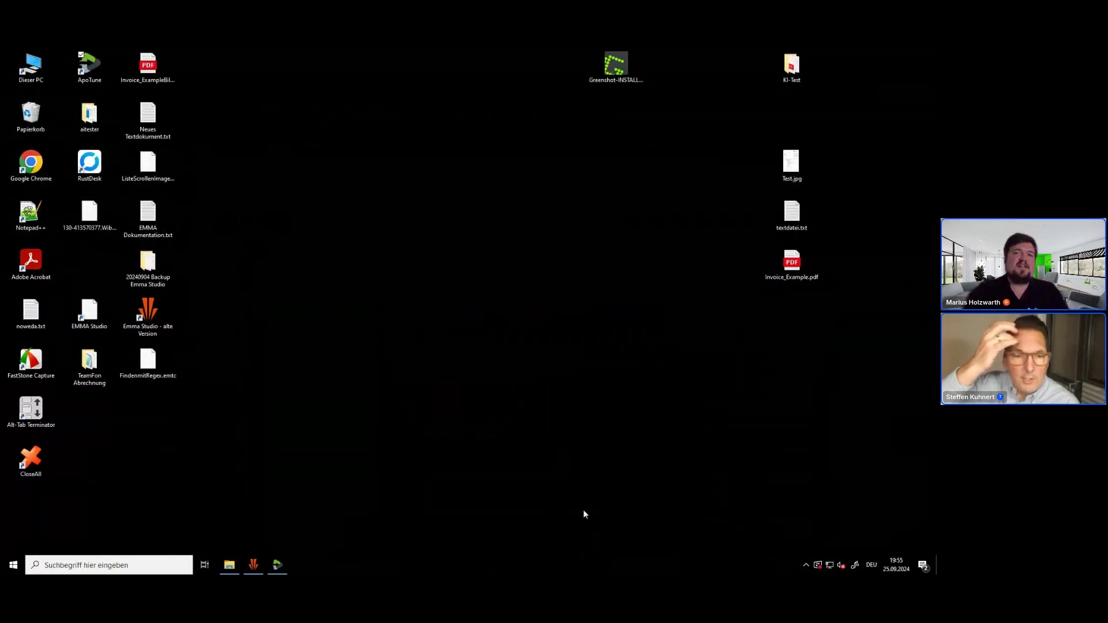
{"action": "mouse_move", "coordinate": [499, 47]}
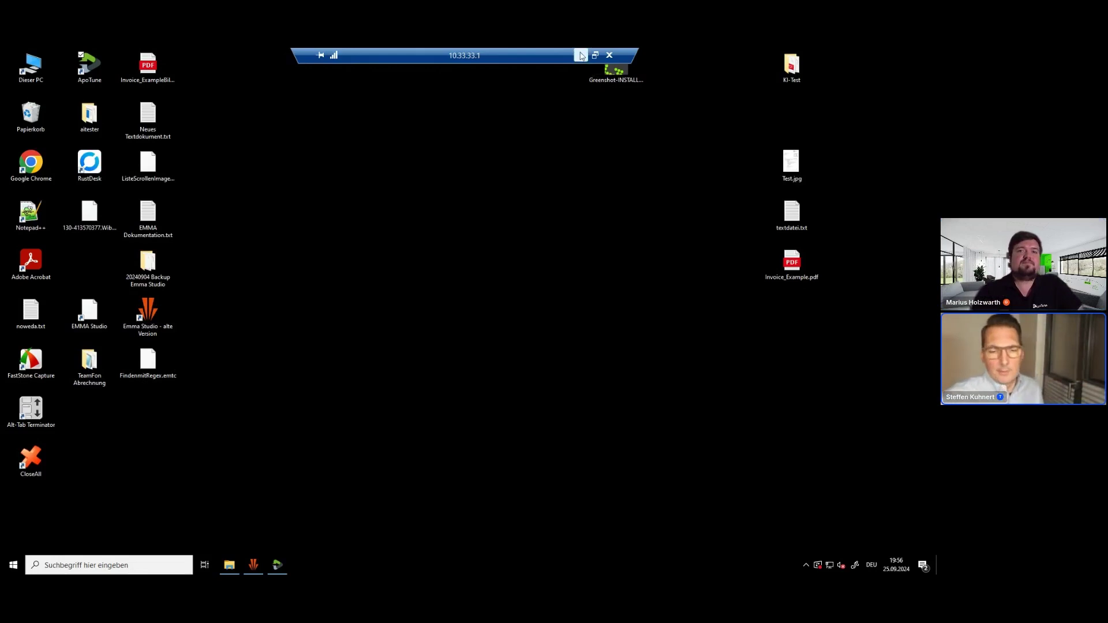
{"action": "left_click", "coordinate": [579, 56]}
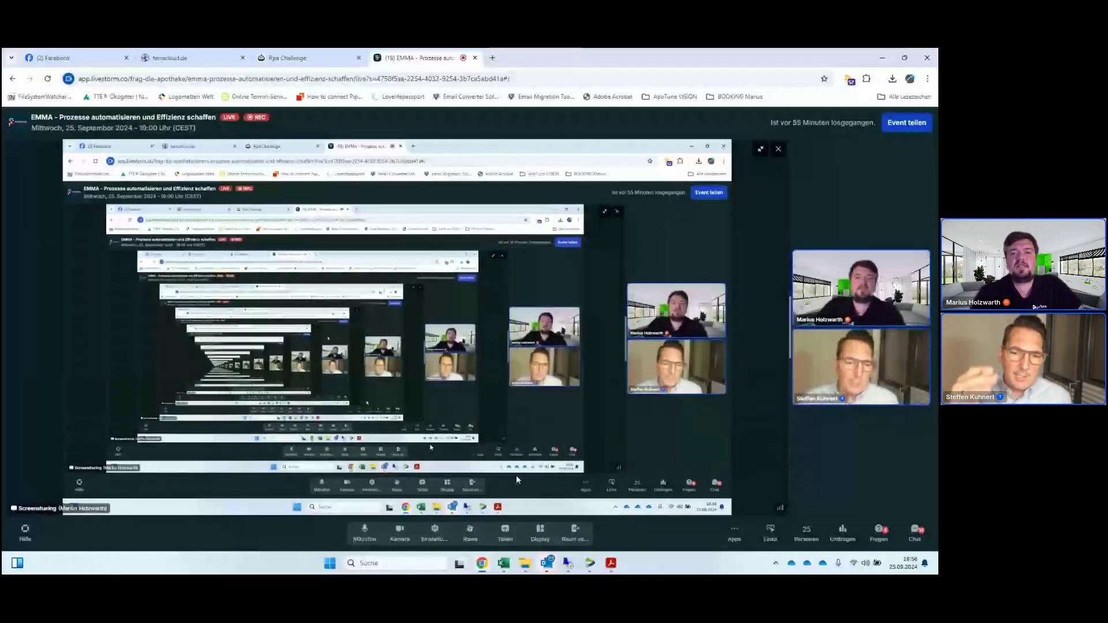
{"action": "left_click", "coordinate": [540, 533]}
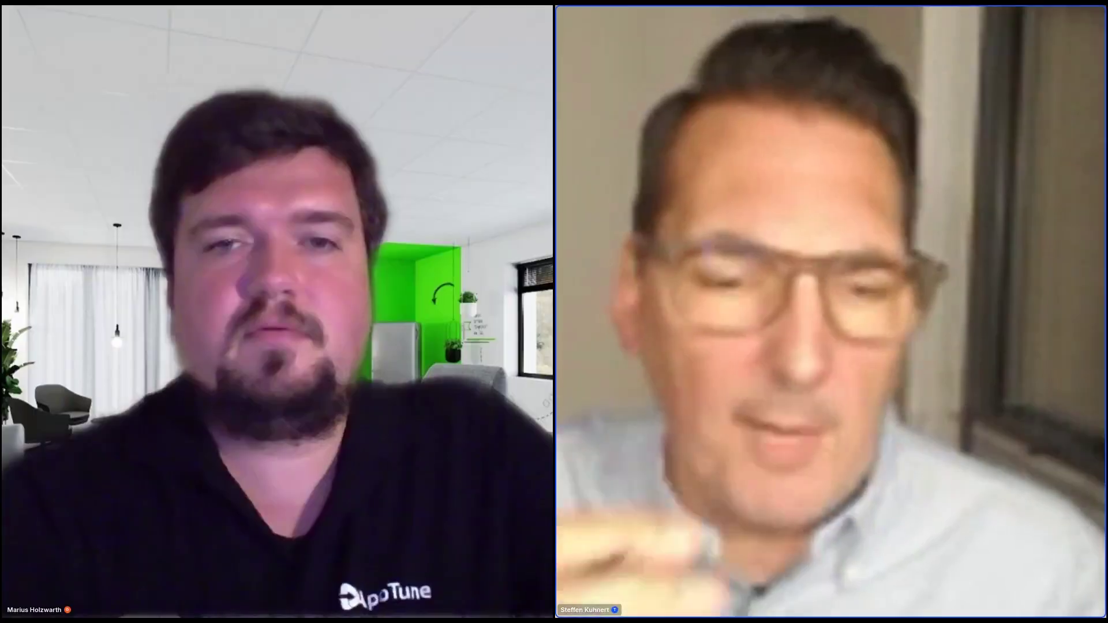